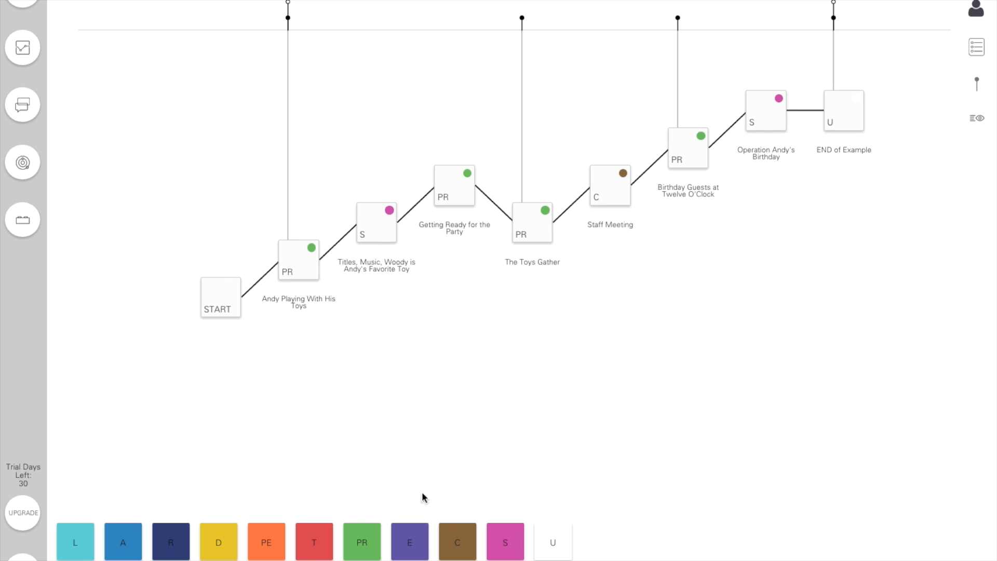
- Preview the insertion points for a PR beat after Getting Ready for the Party and after Staff Meeting, without placing it
drag(369, 552, 517, 258)
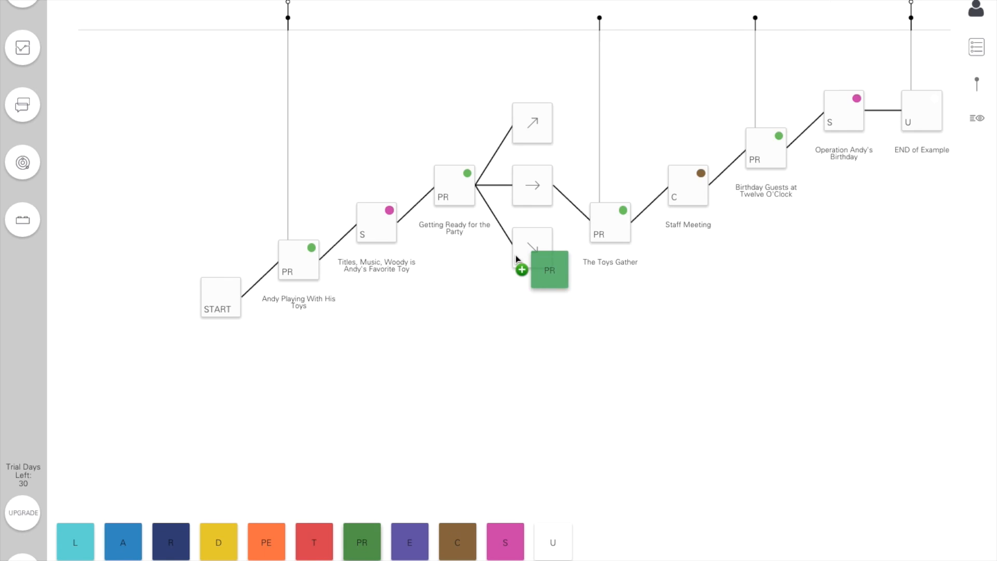
drag(517, 258, 517, 259)
drag(517, 258, 657, 172)
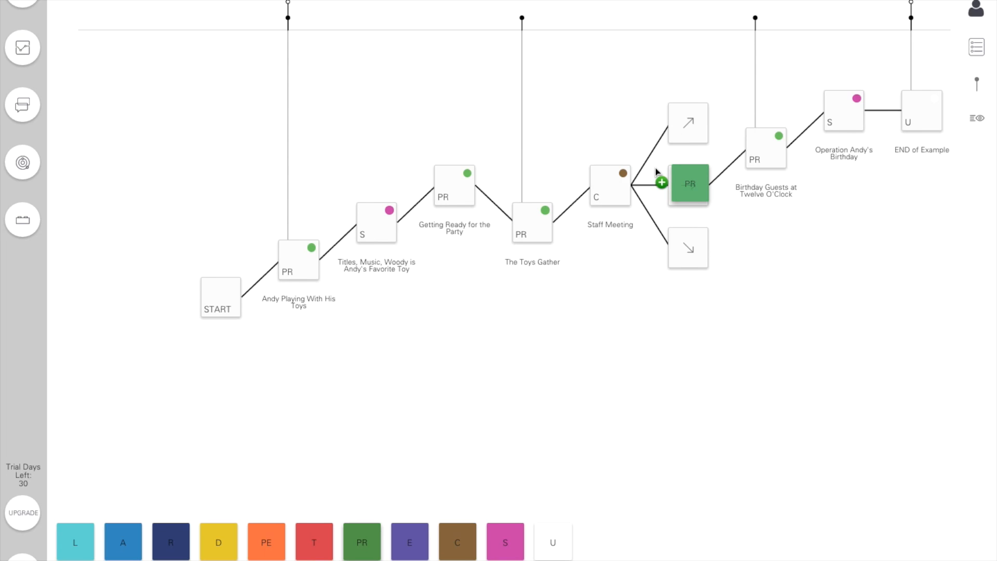
drag(657, 172, 653, 111)
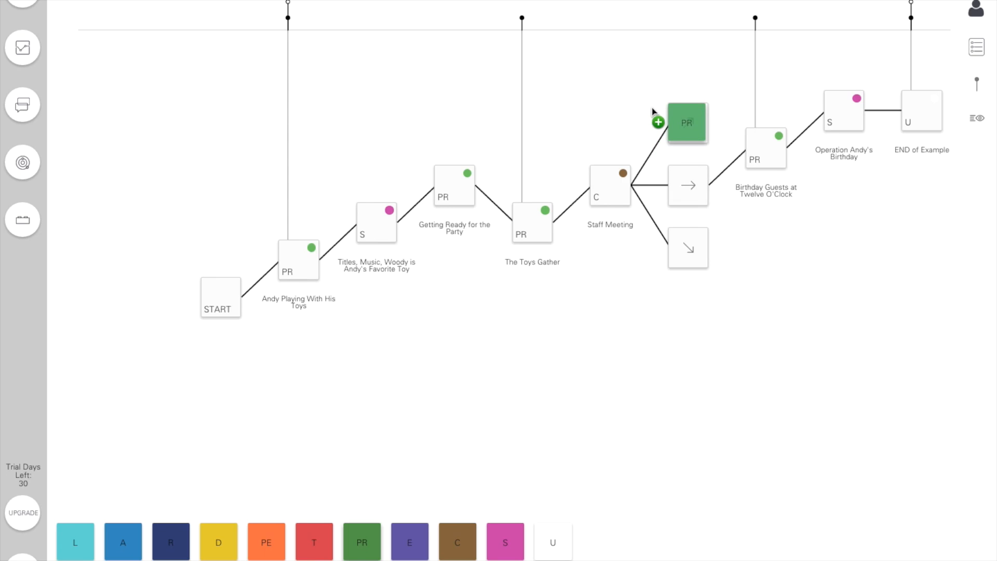
drag(653, 111, 731, 350)
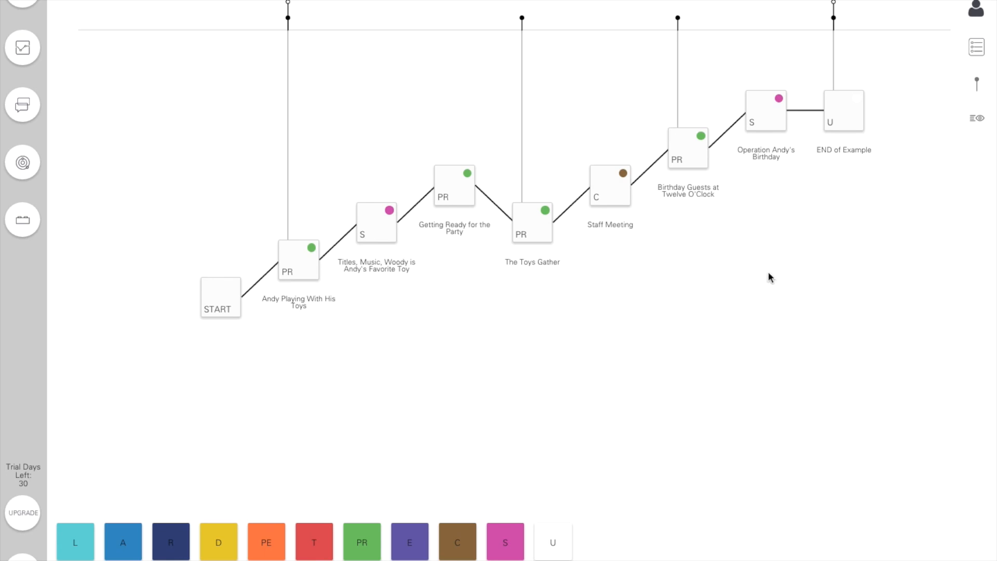
- Read the Guide's Introduction, Beat Theory and Tragedy pages, and close the Guide
click(977, 48)
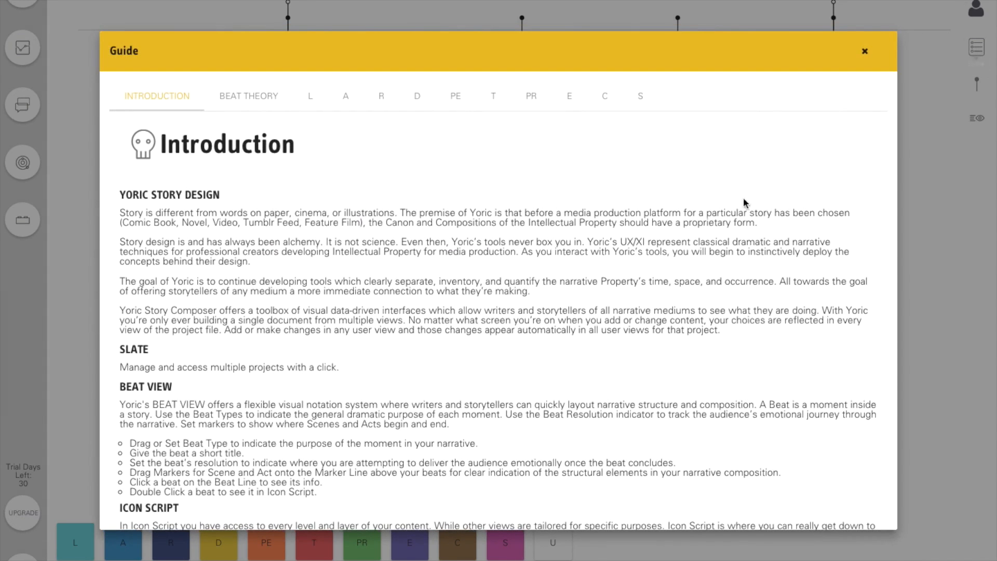
scroll(696, 242, down, 3)
scroll(696, 242, up, 3)
click(261, 99)
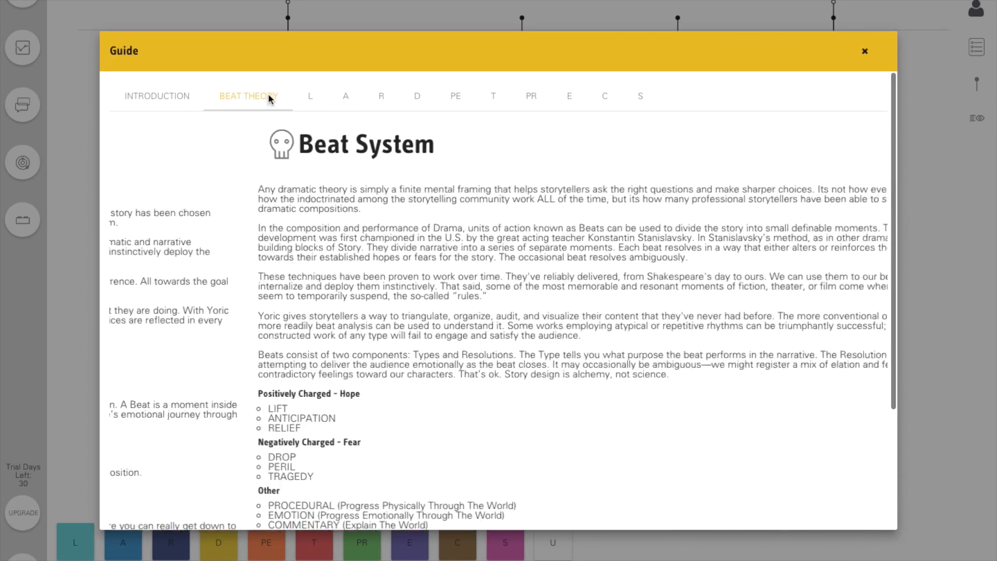
click(494, 96)
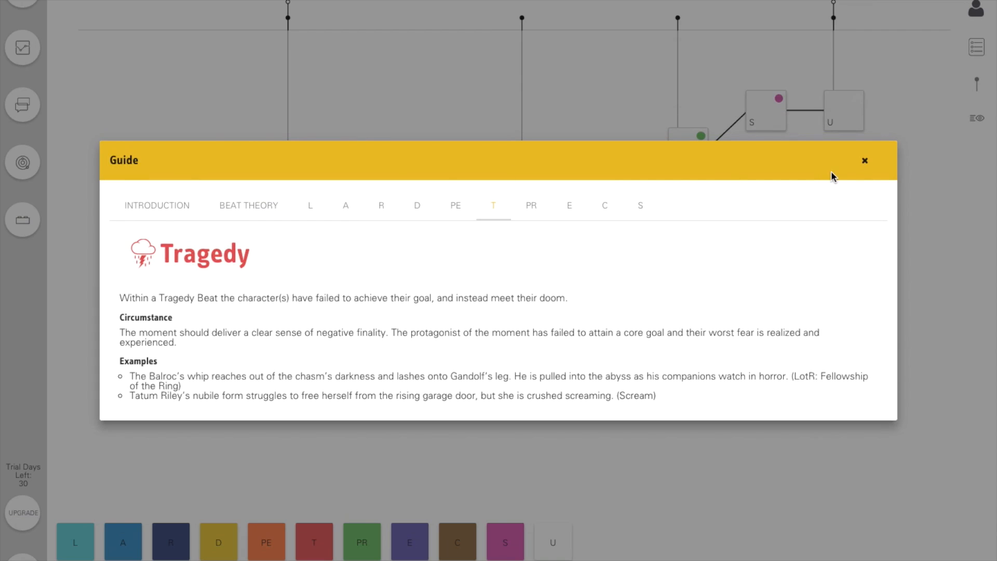
click(866, 161)
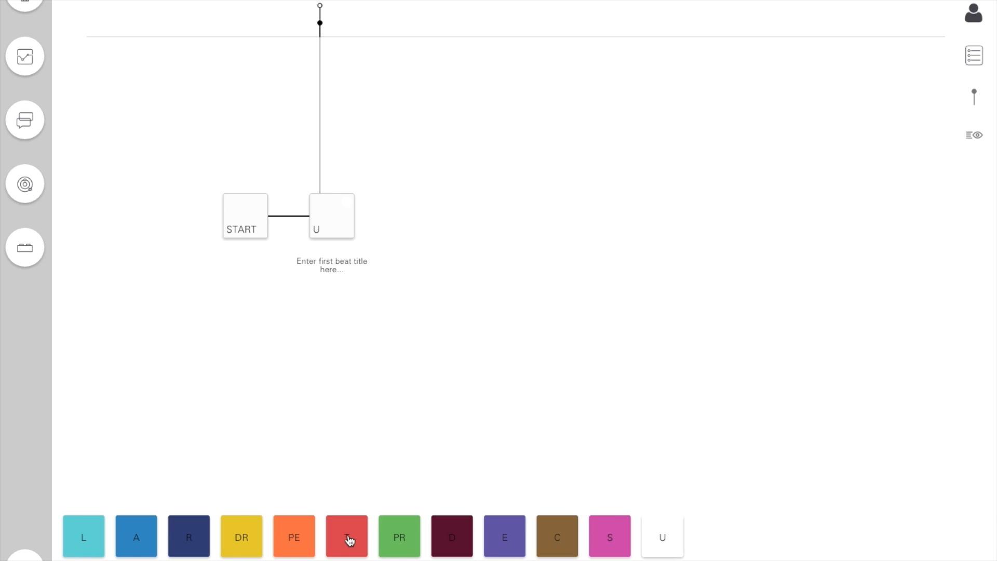
- Read the Guide's descriptions of Procedural, Dramatic, Emotion, Commentary and Spectacle beats, and close the Guide
click(975, 60)
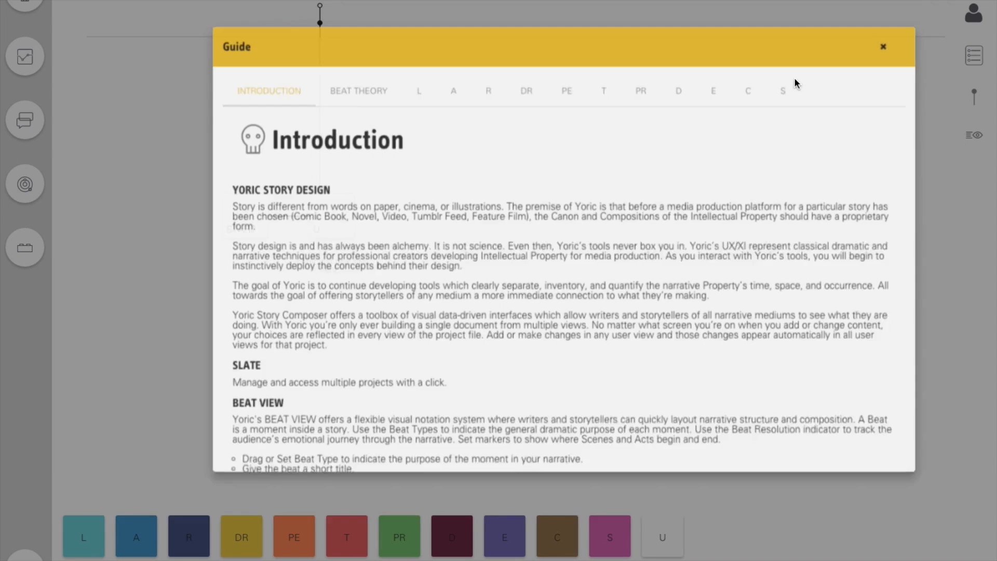
click(585, 104)
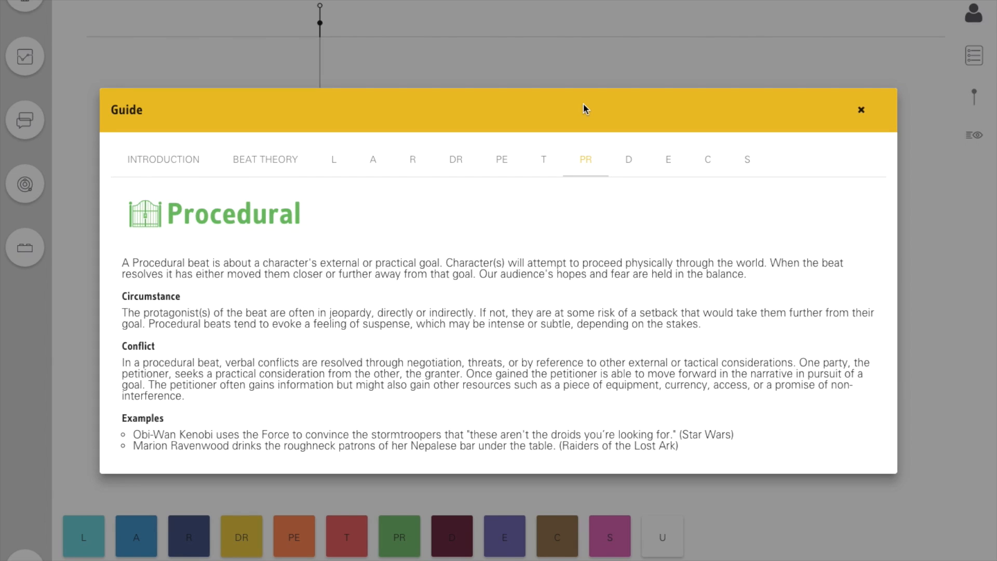
click(630, 164)
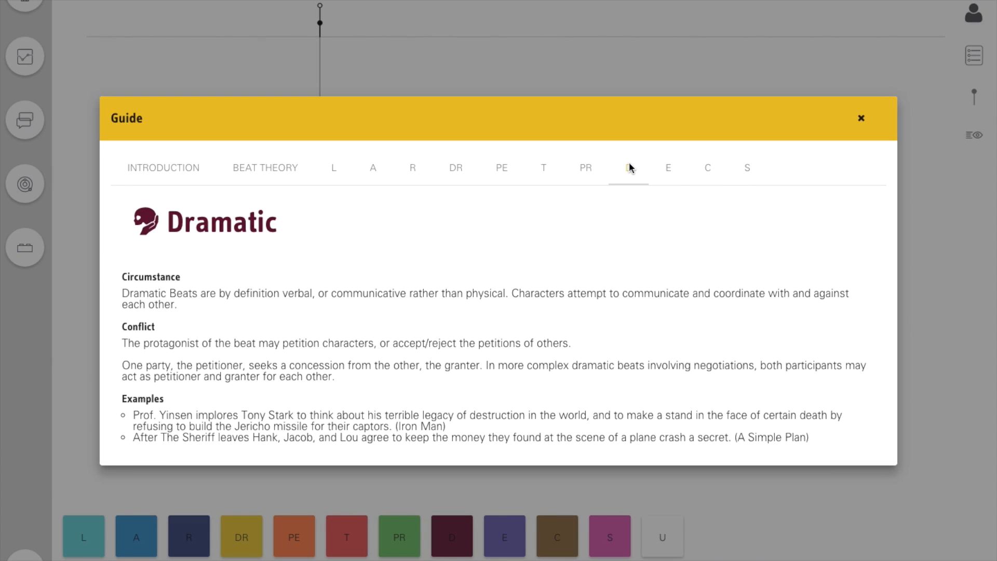
click(669, 169)
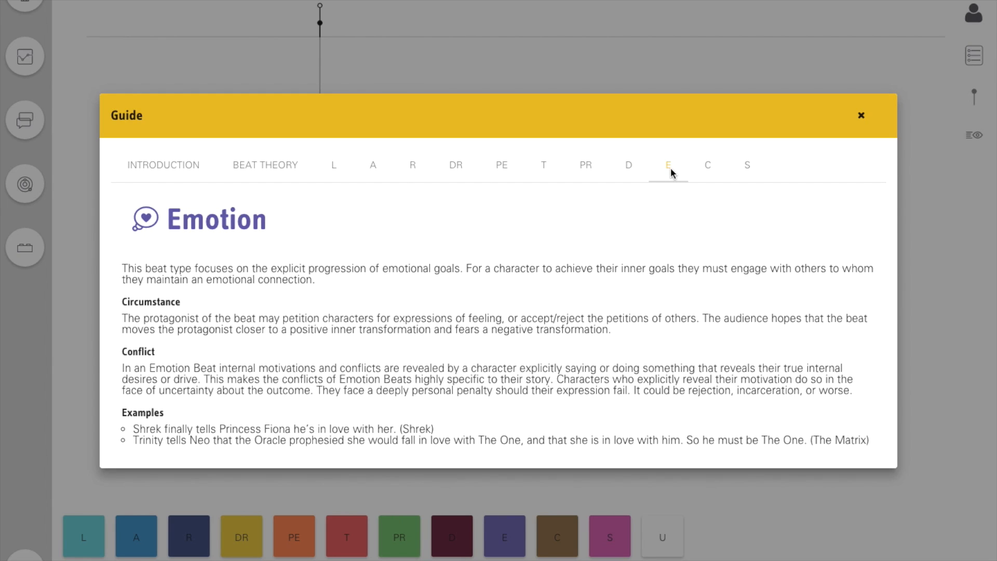
click(707, 167)
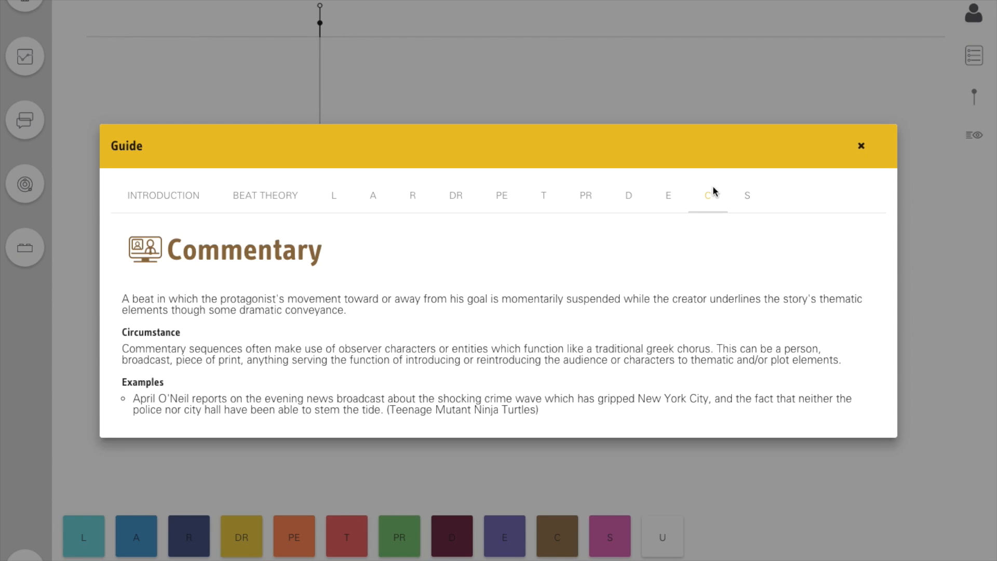
click(751, 196)
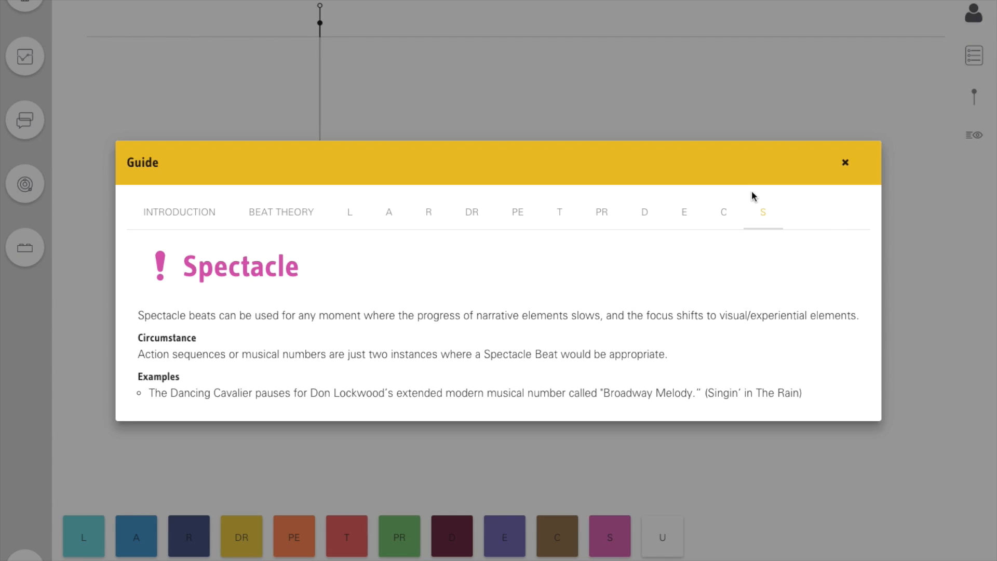
click(845, 162)
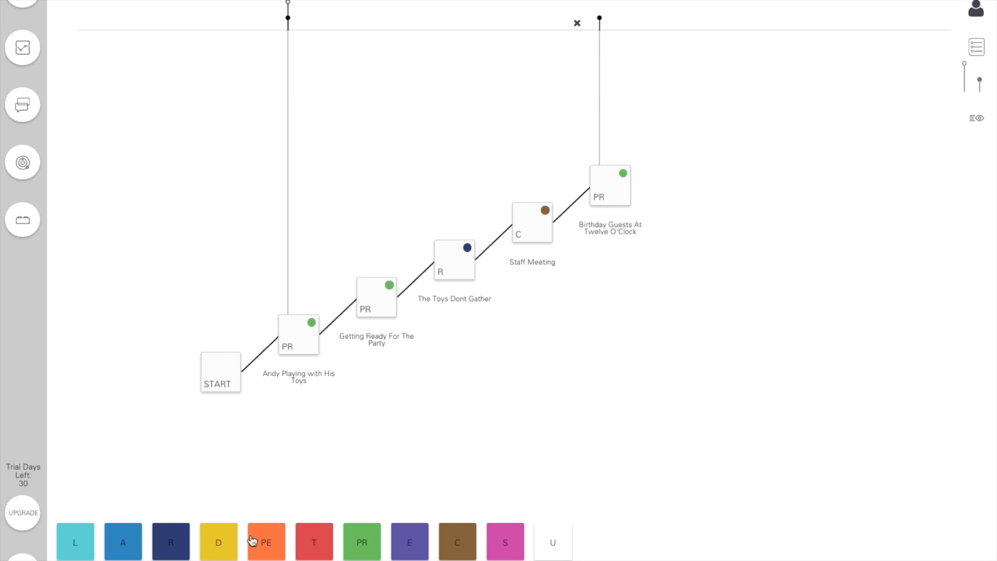
- Insert a rising S beat titled "Titles, Music, Woody is Andy's Favorite Toy" between The Toys Dont Gather and Staff Meeting
drag(504, 540, 525, 188)
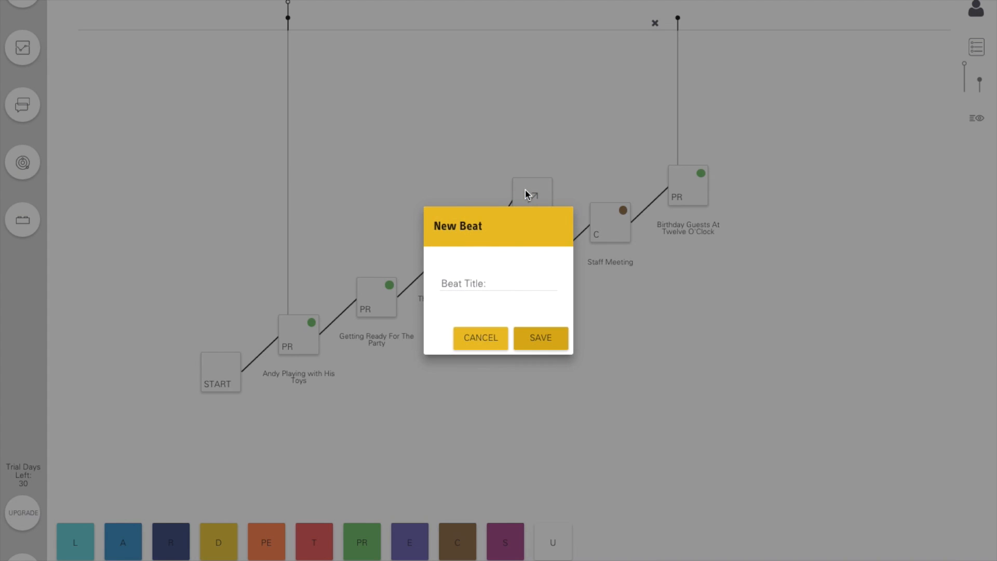
click(506, 280)
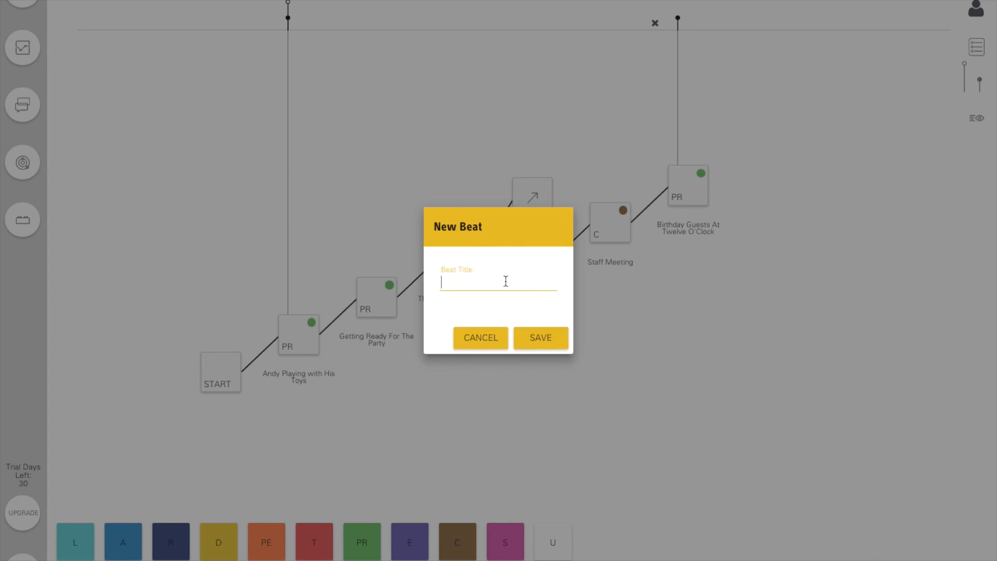
text(Woody is Andy's Favorite Toy)
click(537, 338)
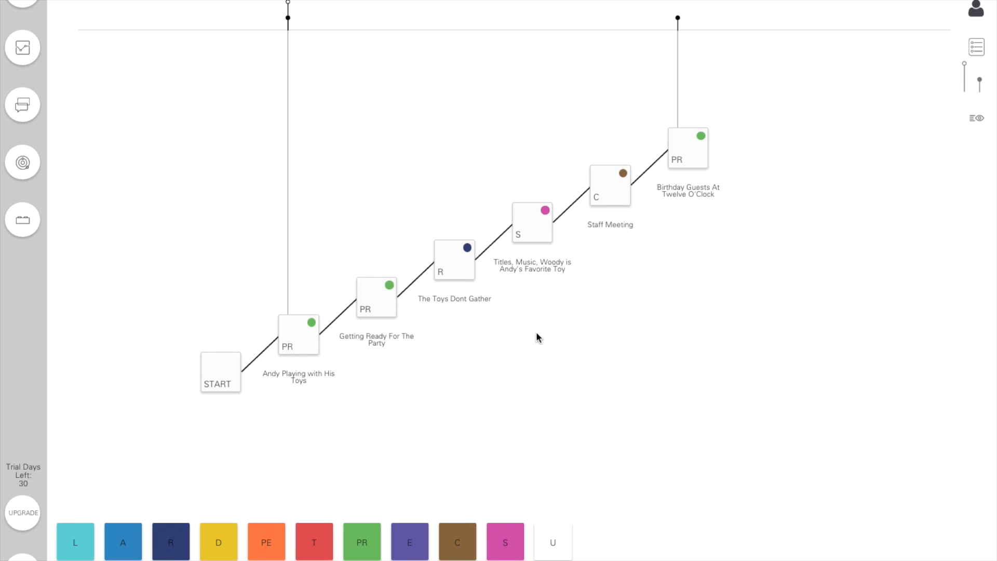
- Edit the "The Toys Dont Gather" beat to type PR with a downward resolution and the title "The Toys Gather"
click(678, 20)
click(457, 275)
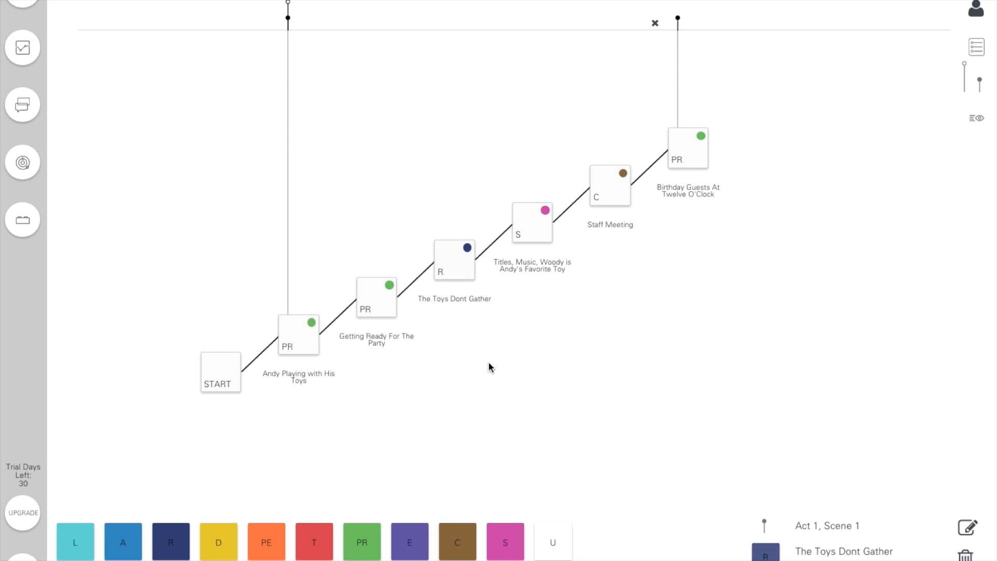
click(965, 528)
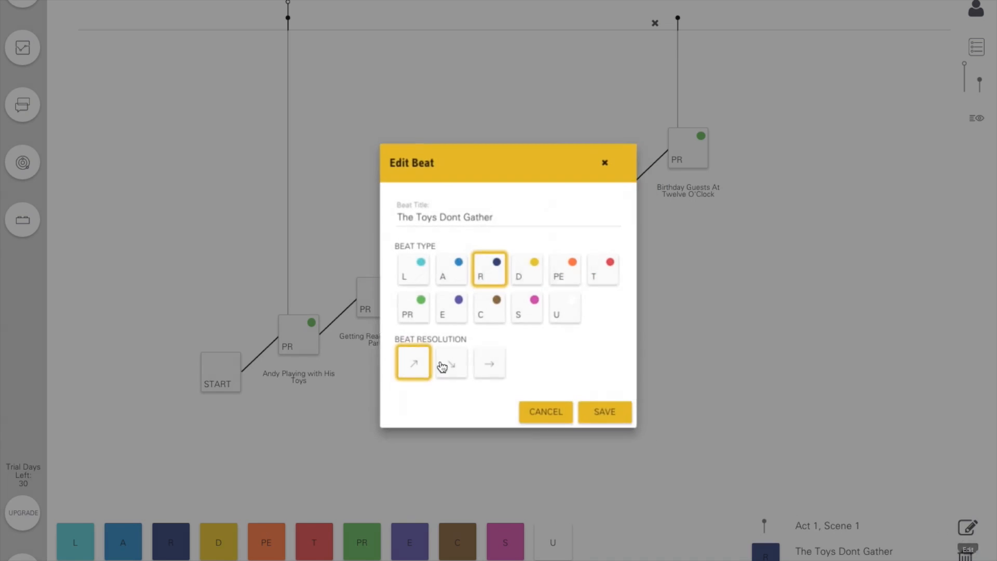
click(401, 311)
click(439, 359)
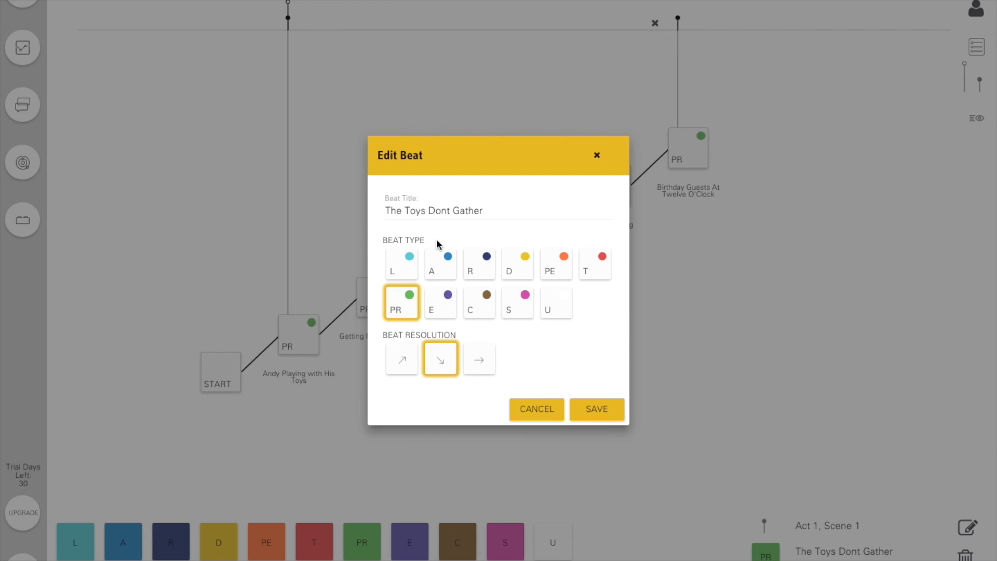
click(449, 210)
key(BackSpace)
key(BackSpace)
key(BackSpace)
key(BackSpace)
key(BackSpace)
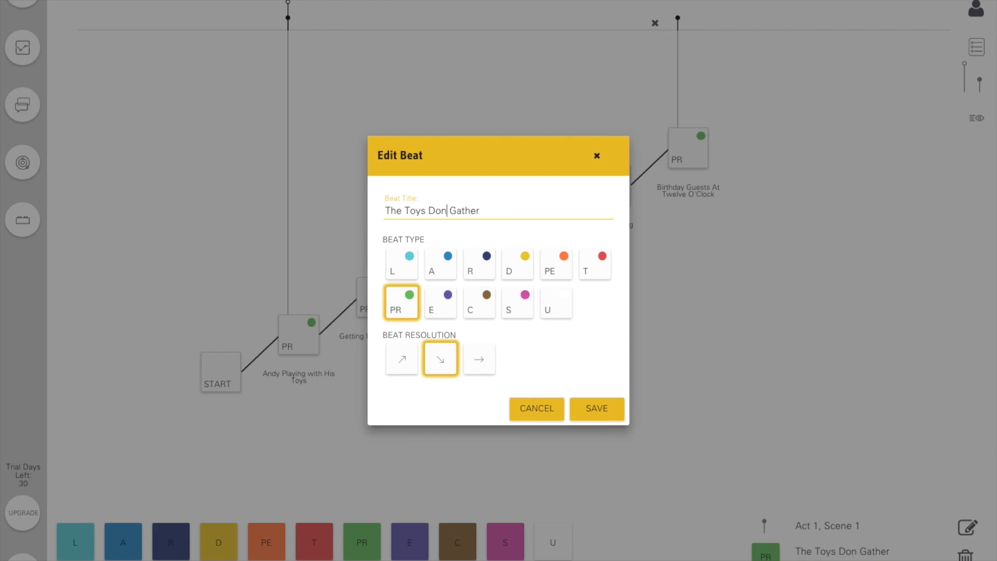
click(592, 410)
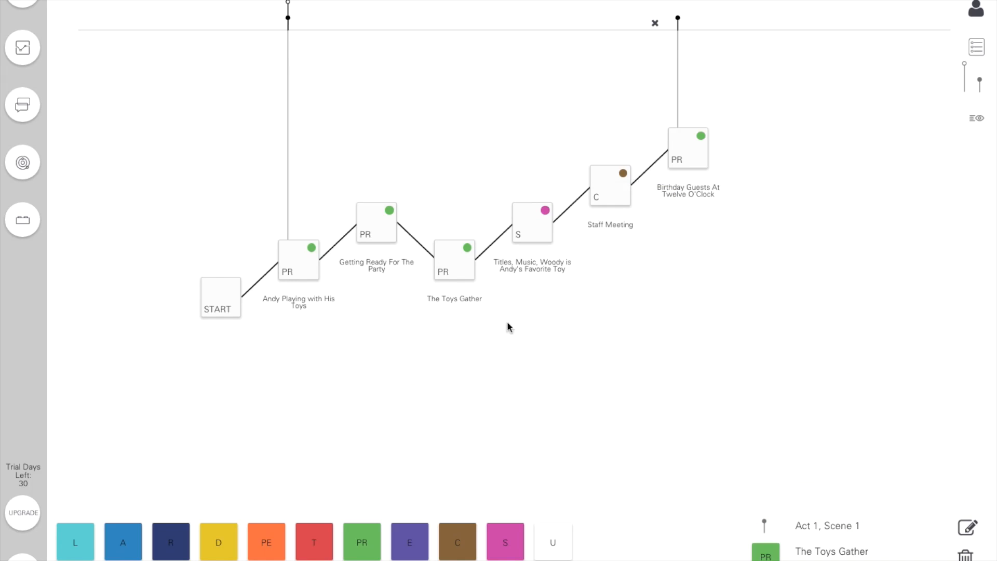
- Move The Toys Gather beat to the fourth position on the beat line and place a scene marker above it
drag(452, 263, 522, 257)
drag(981, 77, 522, 18)
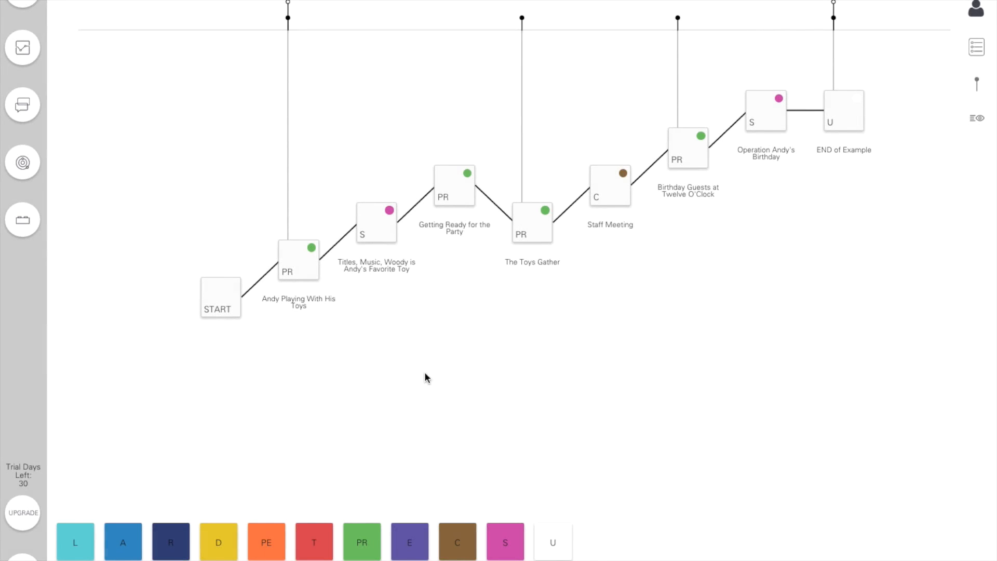
- Hide the beat titles on the beat line
click(974, 120)
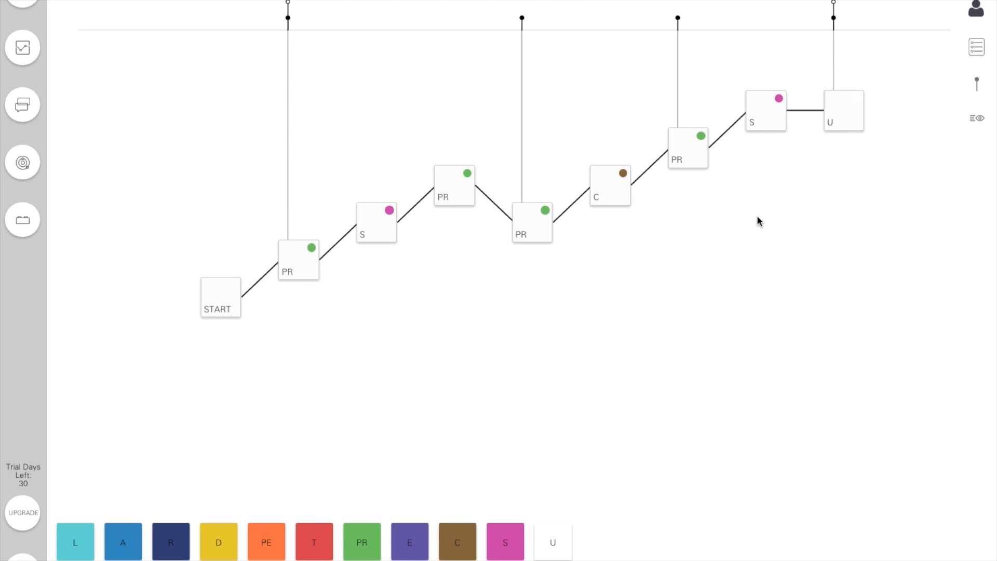
- Place a scene marker above the S beat just before the final U beat, and delete that marker again
click(976, 83)
drag(984, 83, 751, 19)
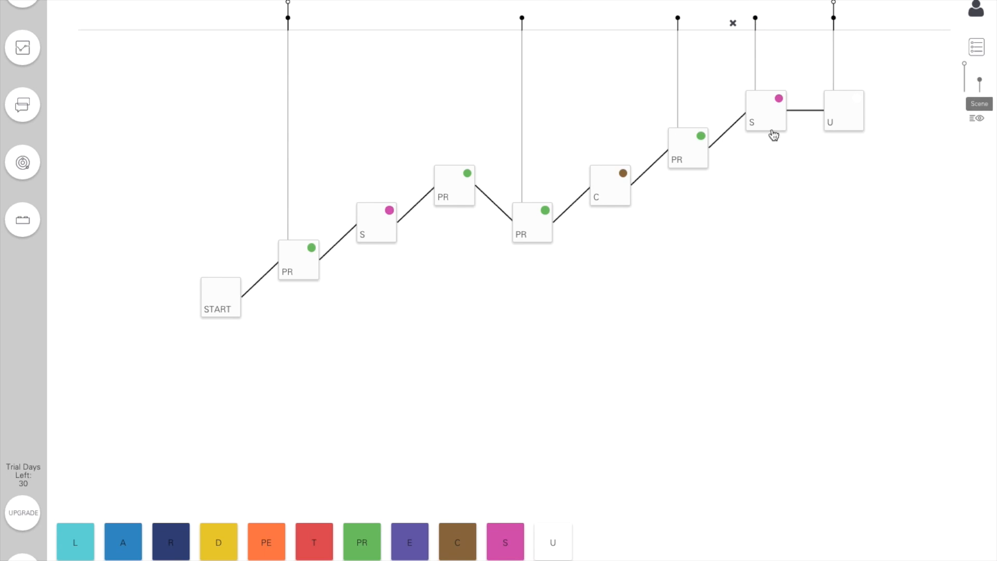
click(733, 24)
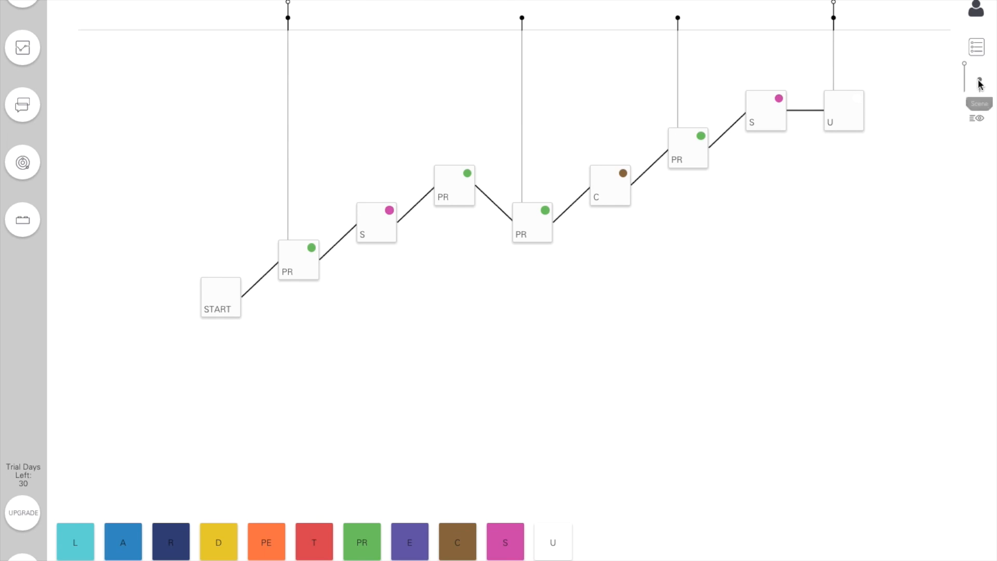
- Review the Guide's Introduction and Beat Theory pages, including the beat type categories, and close the Guide
click(971, 60)
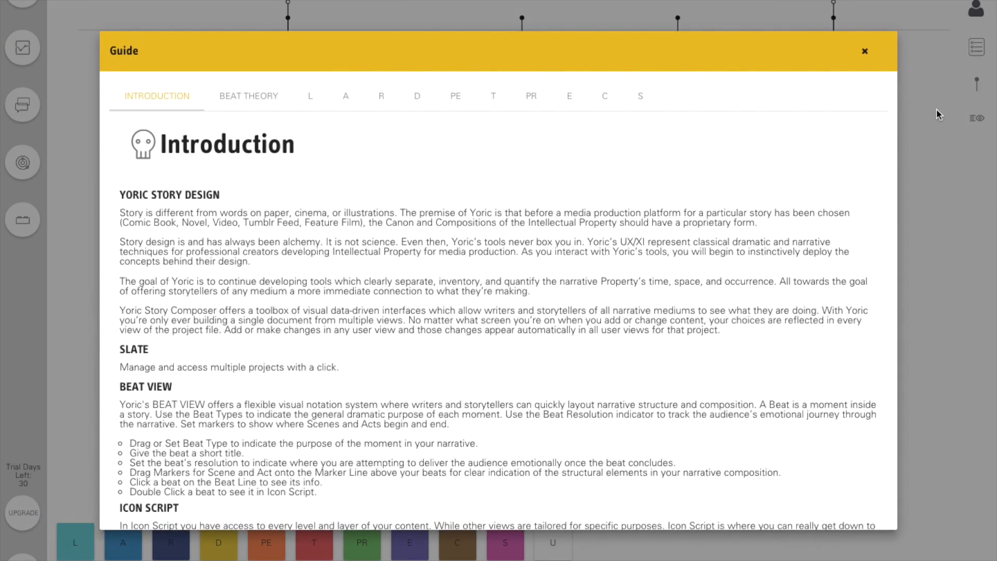
scroll(547, 307, down, 5)
scroll(546, 307, down, 3)
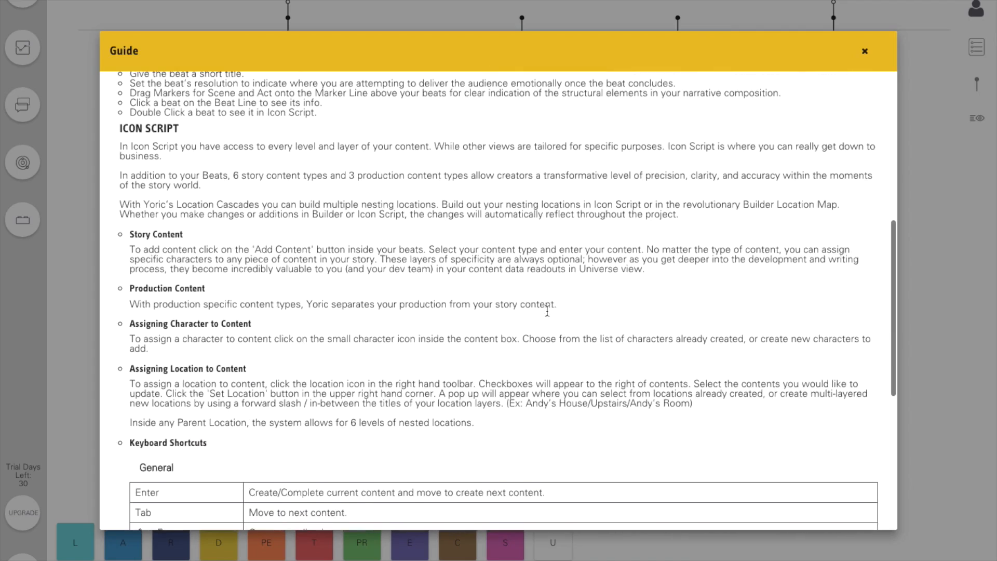
scroll(546, 309, up, 7)
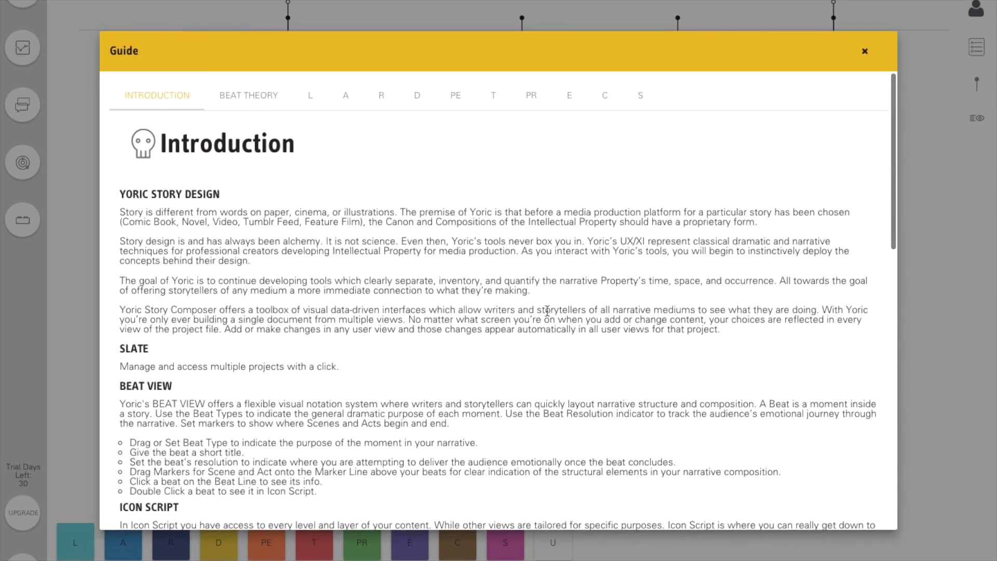
click(238, 96)
scroll(304, 344, down, 2)
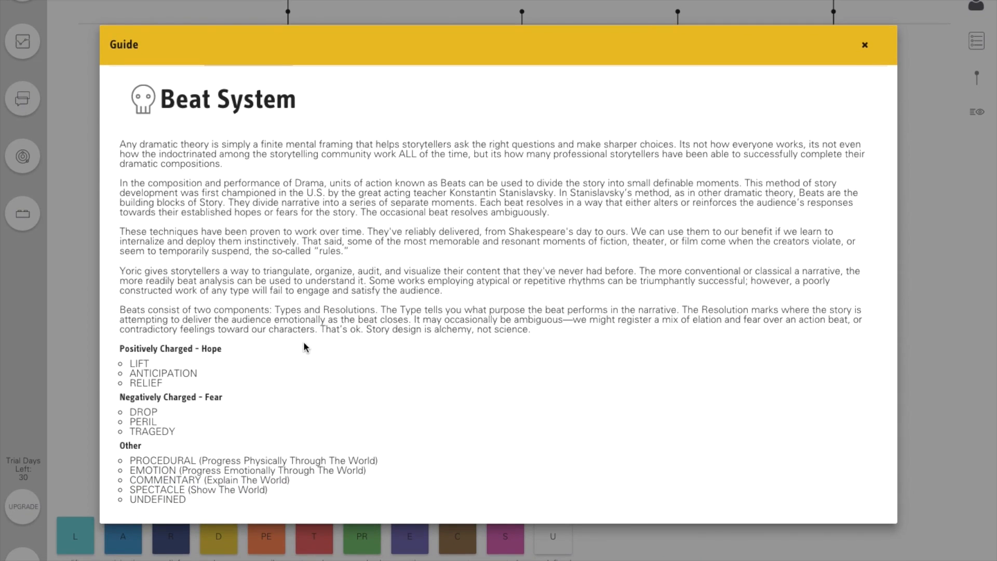
click(863, 52)
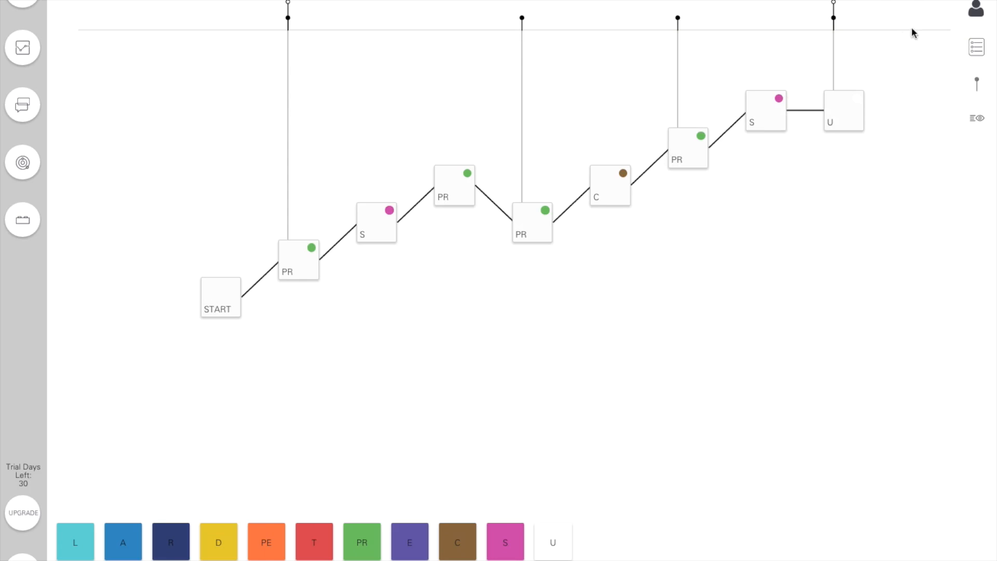
- Open the project's characters and bring up the form for adding a new character
click(976, 12)
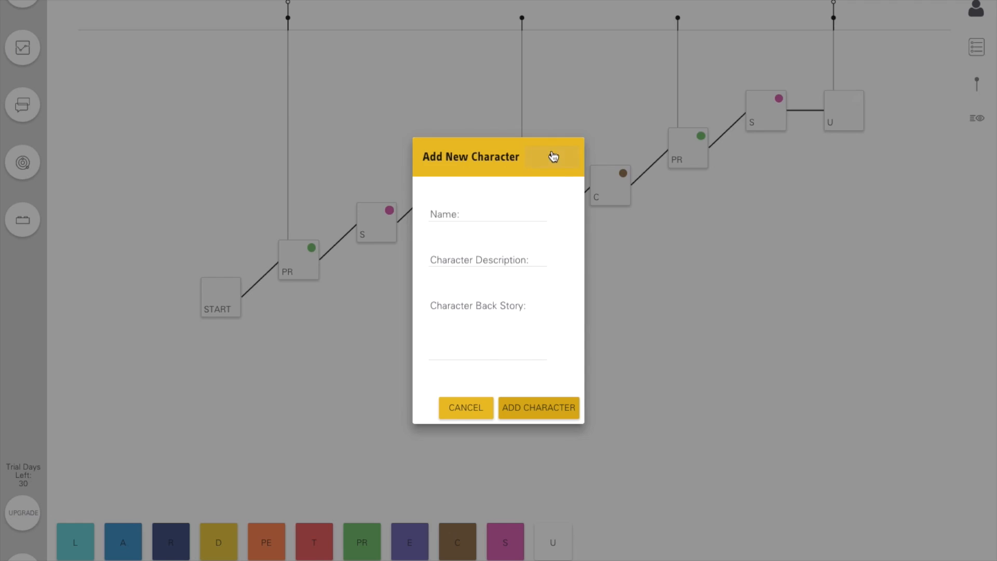
click(552, 156)
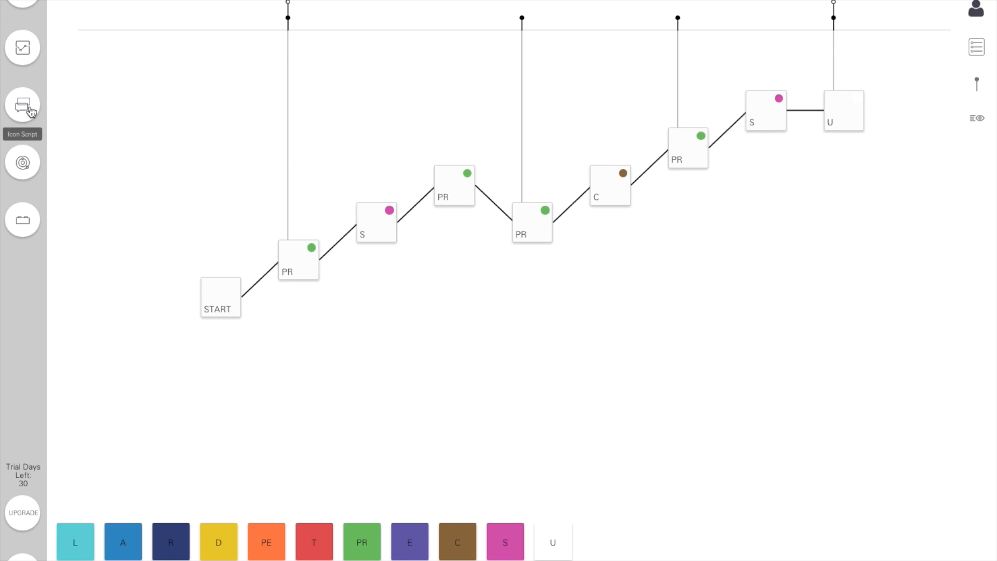
- Open the first beat, Andy Playing with His Toys, in the Icon Script view
click(310, 265)
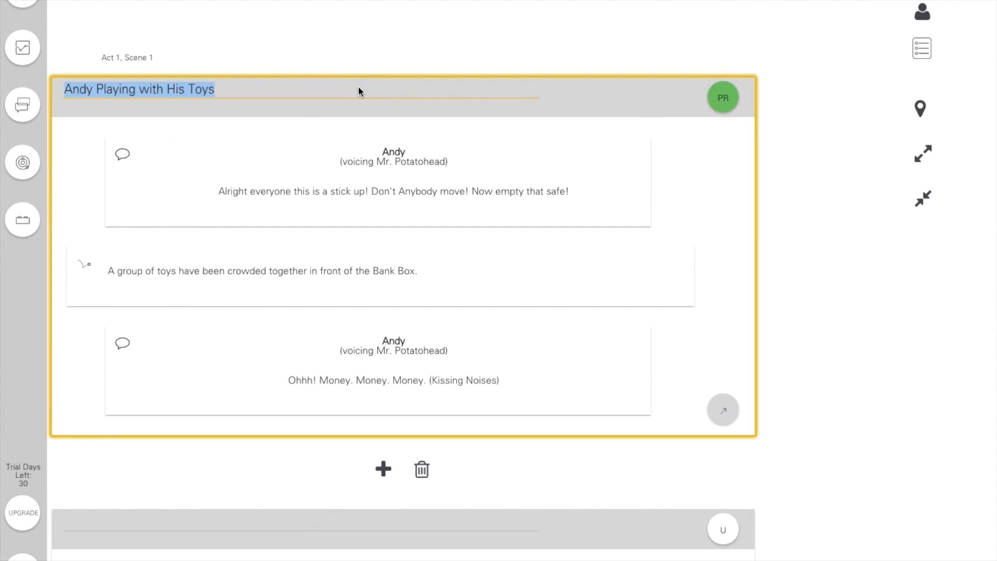
- Title the untitled beat below the first one "Getting Ready for the Party" and add the action "Woody lies limp on the sofa."
text(Getting Ready for the Pa)
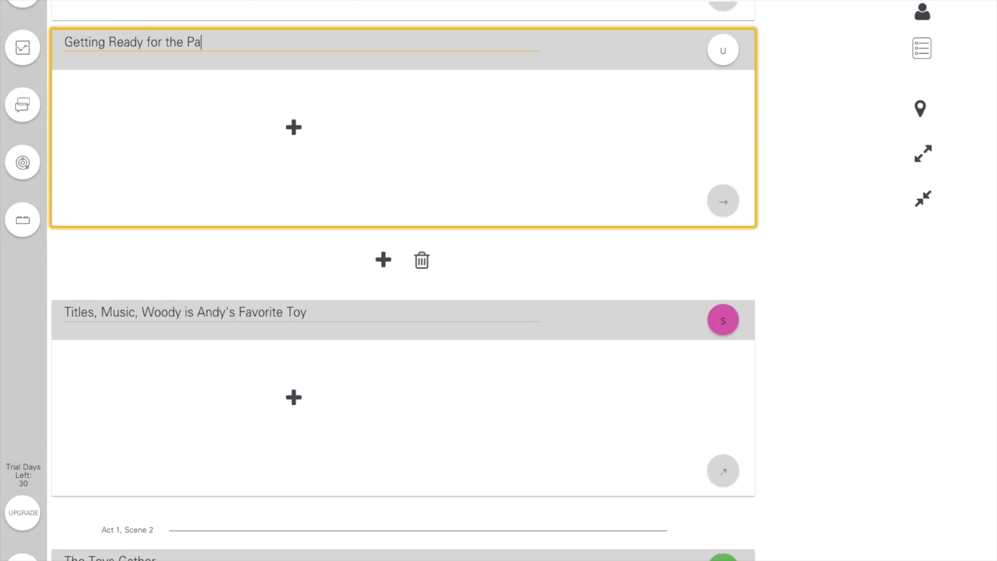
text(rty)
key(Return)
key(Down)
key(Left)
key(Return)
text(Woody lies limp on the sofa.)
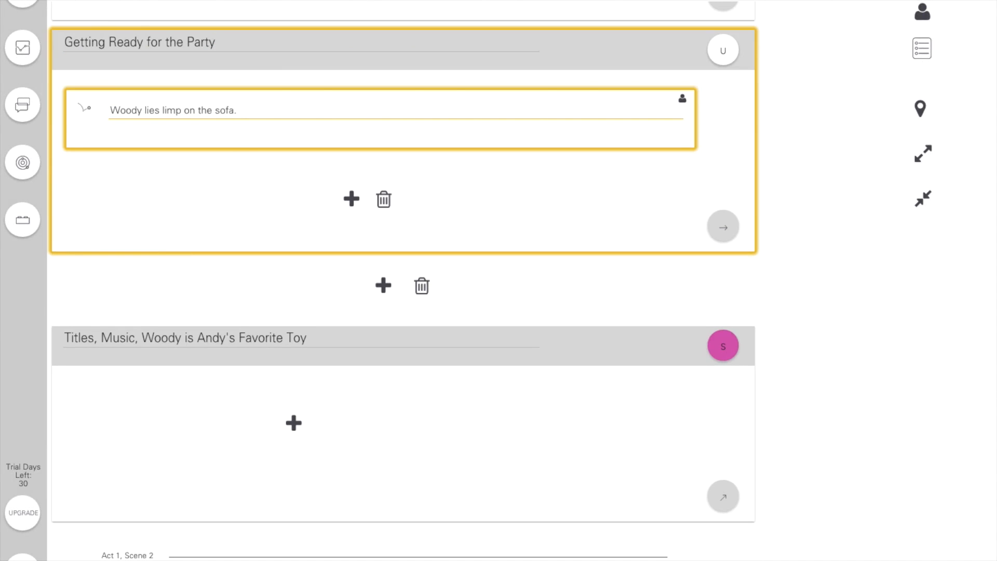
- Add a dialogue below the action for the character Andy with the line "Wow! Cool!"
key(Return)
text(Andy)
key(Return)
text(Wow!  Cool!)
key(Return)
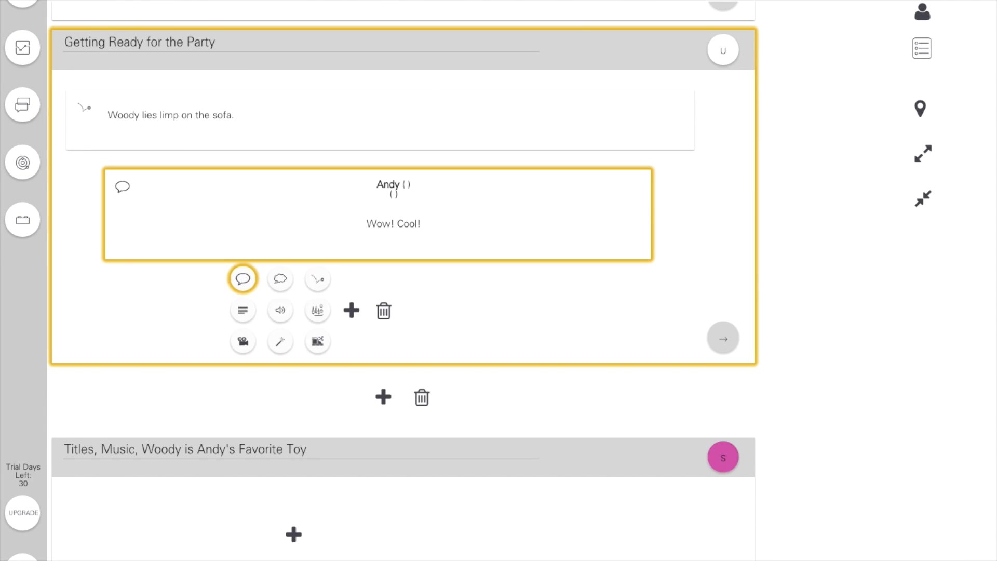
- Assign the Woody action a new interior location, Andy's House/Downstairs/Living Room
click(920, 109)
text(A)
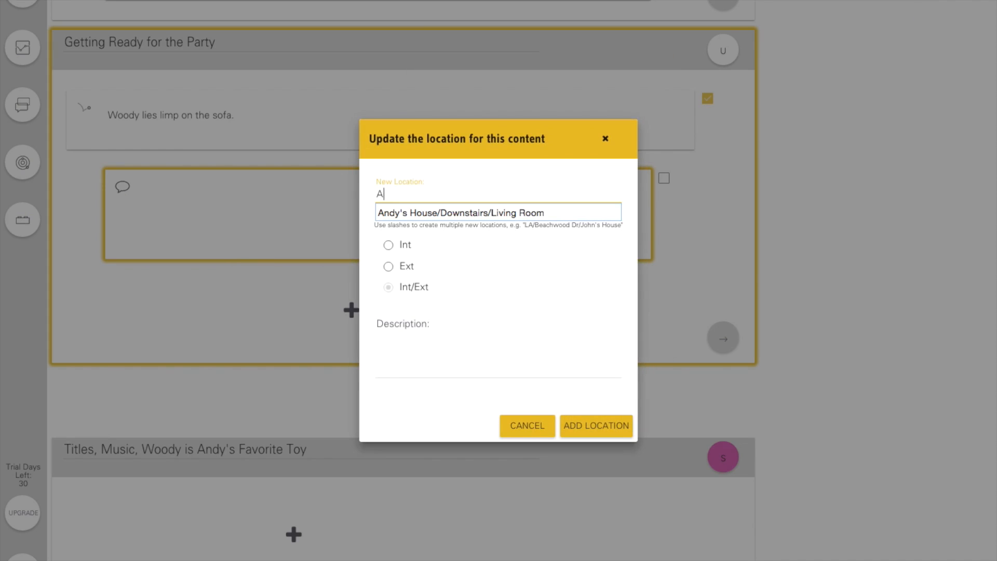
text(ndy's House/Downstairs/Living Room)
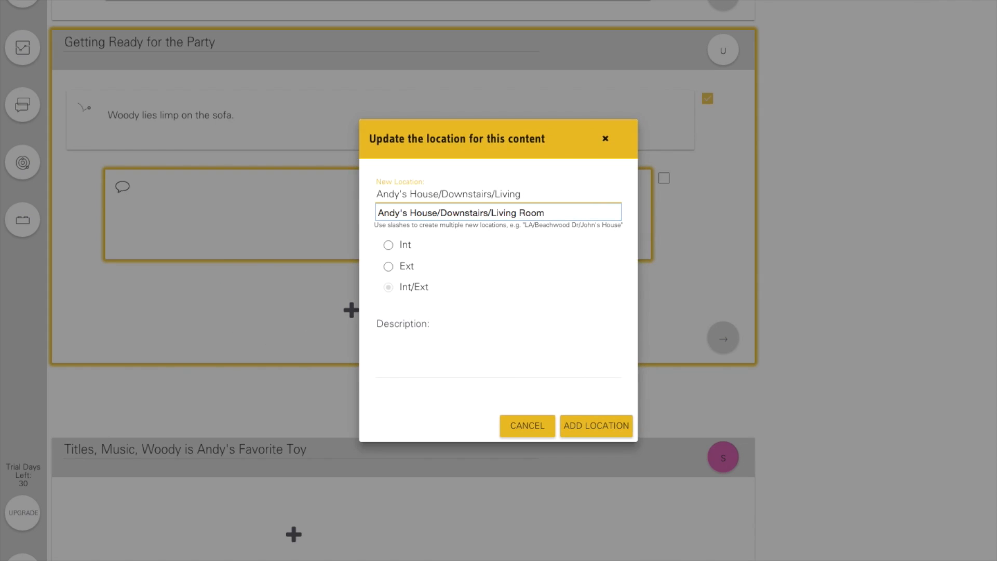
click(389, 246)
click(596, 425)
click(603, 352)
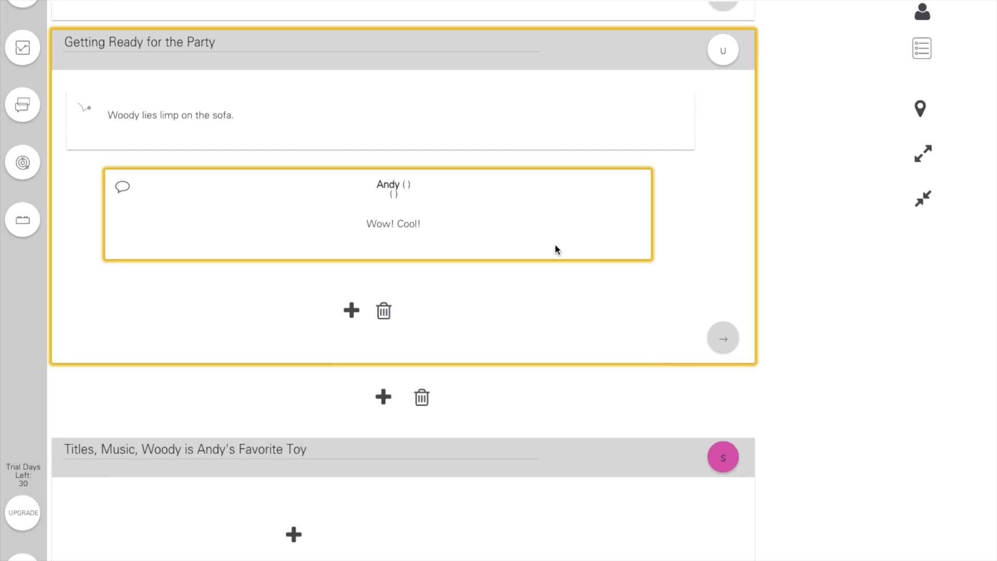
- Assign Andy's "Wow! Cool!" dialogue a new location, Dining Room, under the parent location Downstairs
click(920, 108)
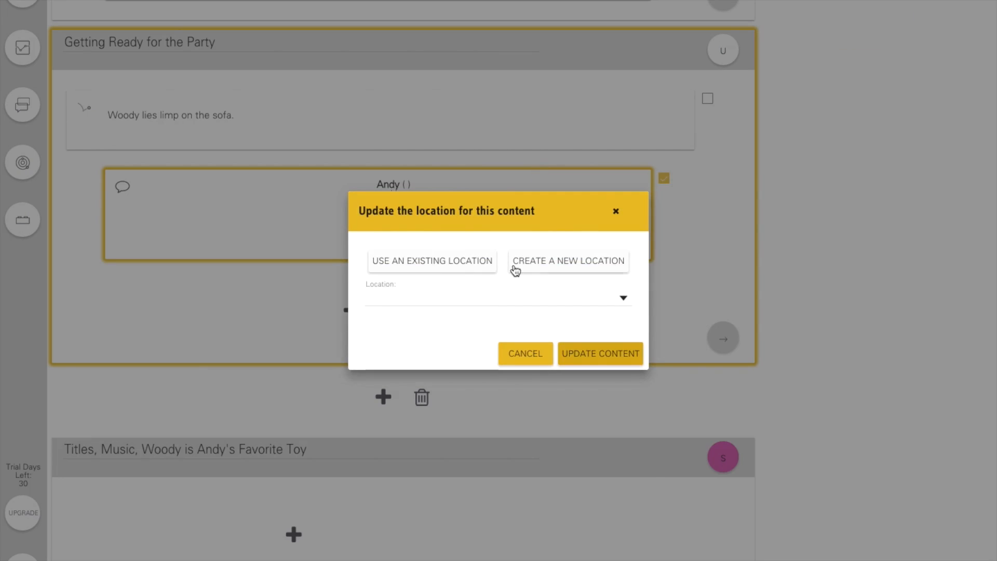
click(513, 267)
click(458, 189)
click(445, 241)
click(445, 233)
text(Dining Room)
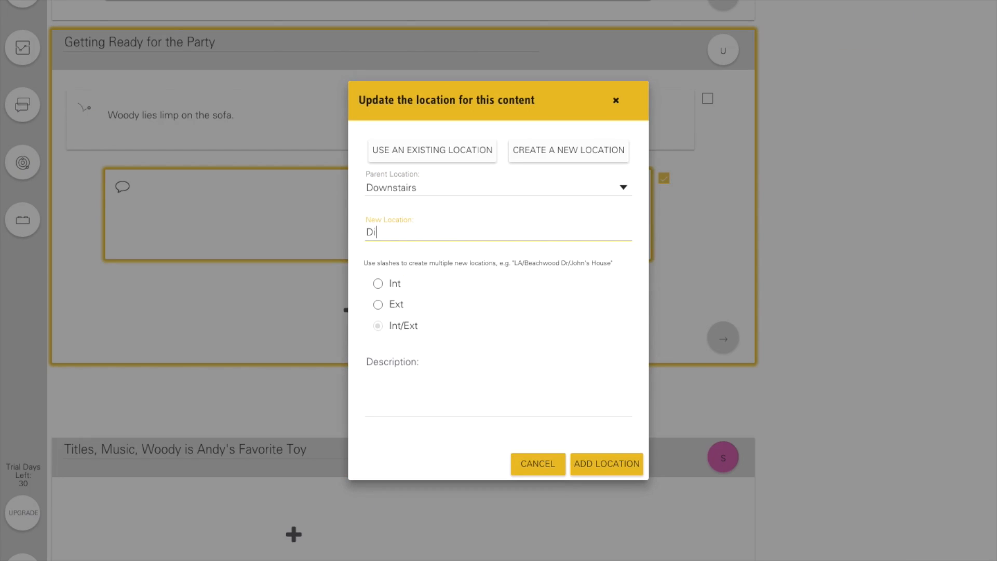
click(607, 464)
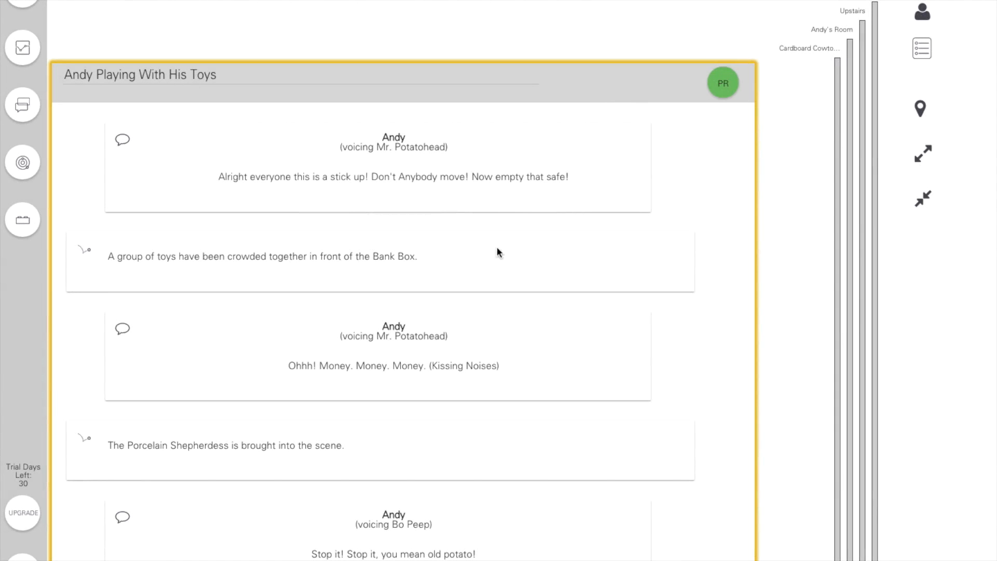
- Step through the content types available below the Porcelain Shepherdess action and close the choices
scroll(487, 261, down, 4)
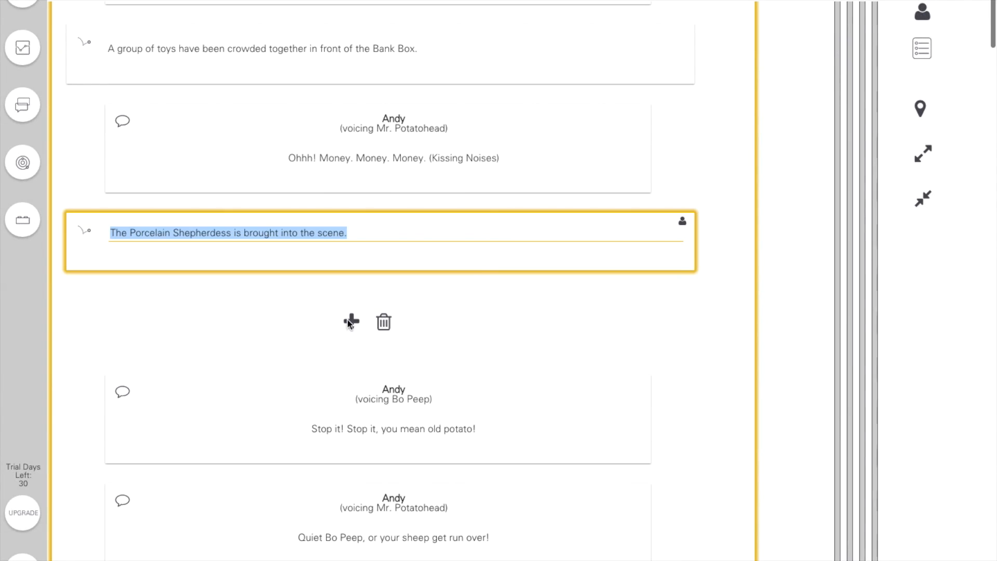
click(351, 321)
key(Right)
key(Right)
key(Right)
key(Right)
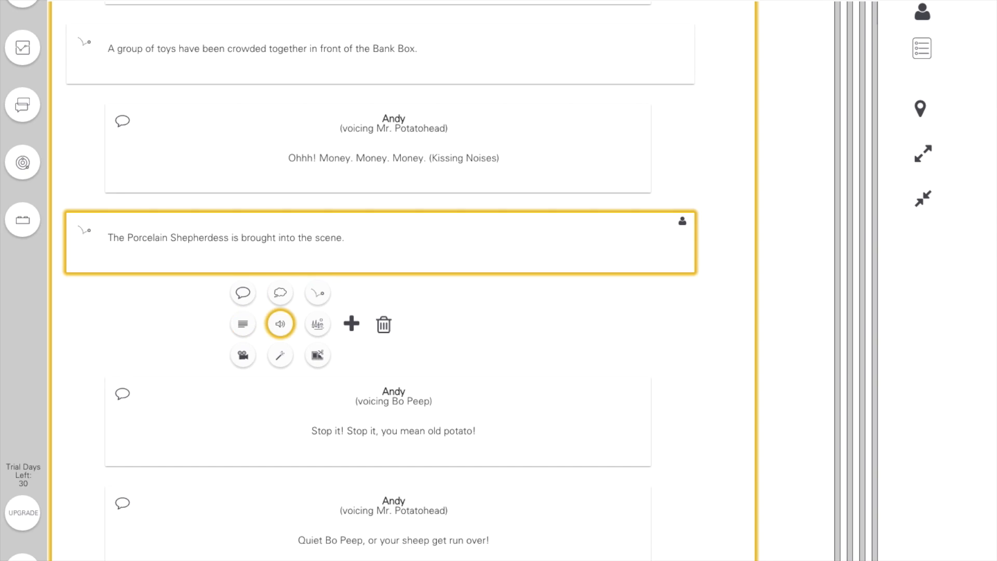
key(Right)
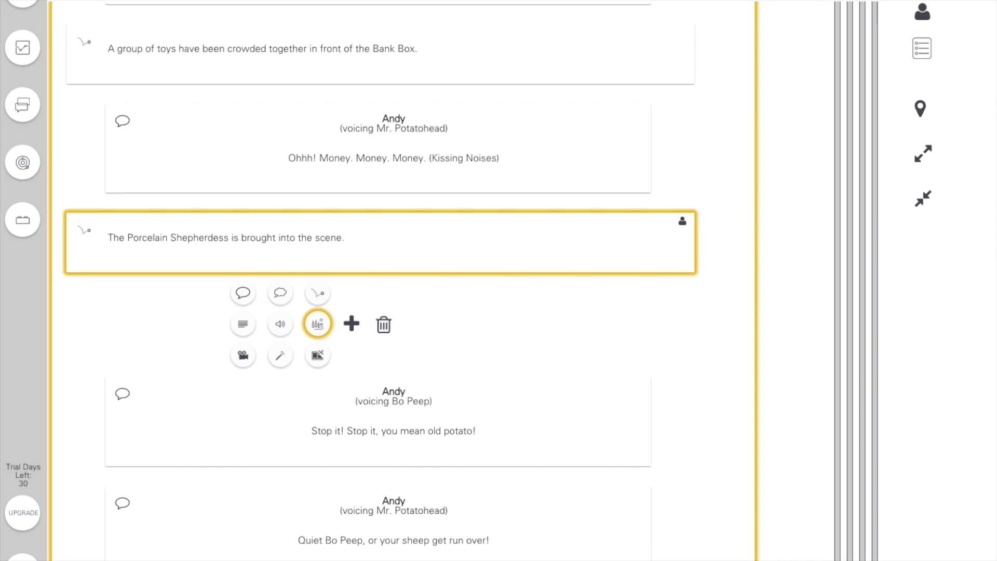
key(Right)
key(Right)
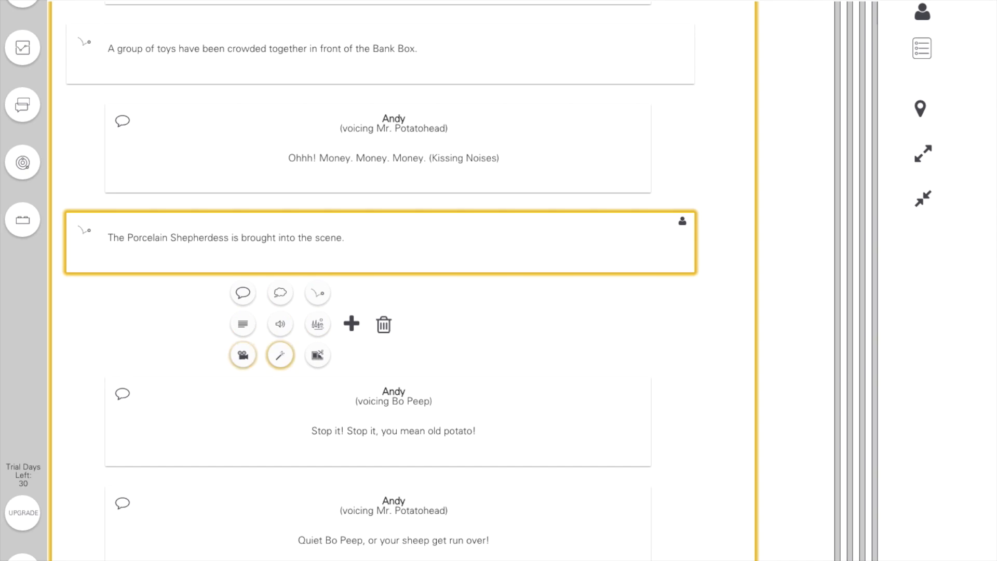
key(Right)
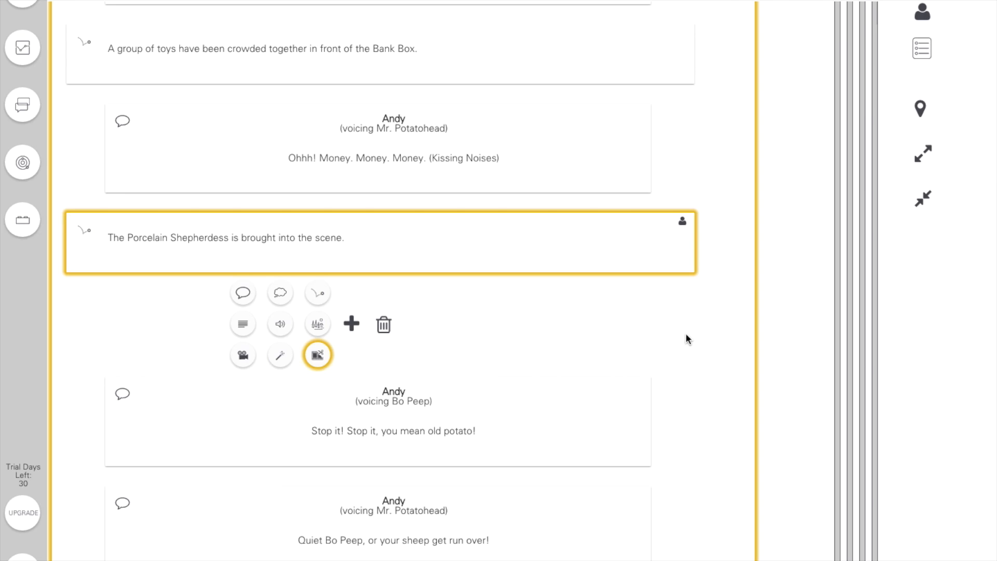
key(Return)
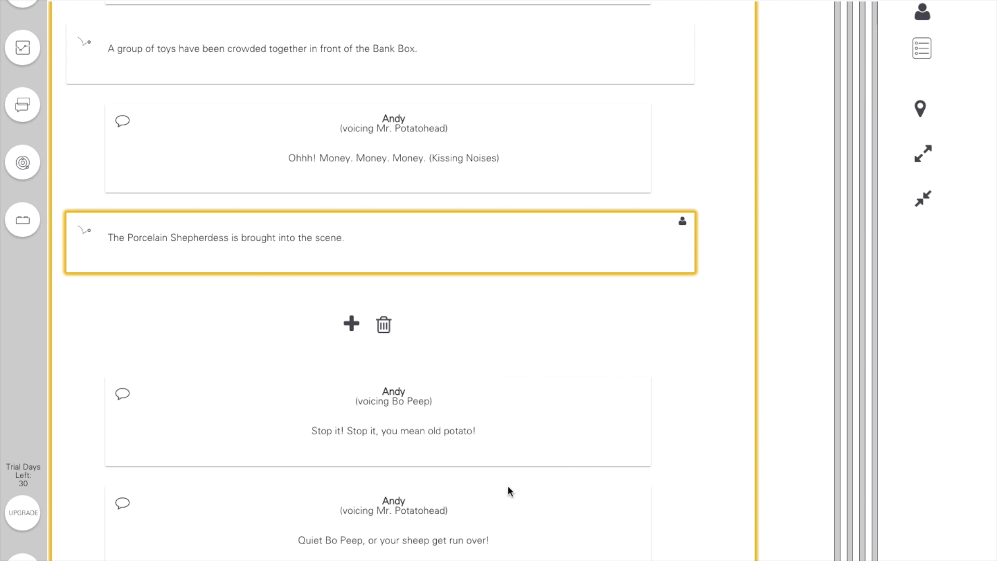
- Review the dialogue, actions and nested locations through the rest of the first beat and the Titles, Music beat
scroll(509, 491, down, 4)
scroll(509, 491, down, 4)
scroll(508, 488, down, 6)
scroll(509, 490, down, 6)
scroll(509, 490, down, 6)
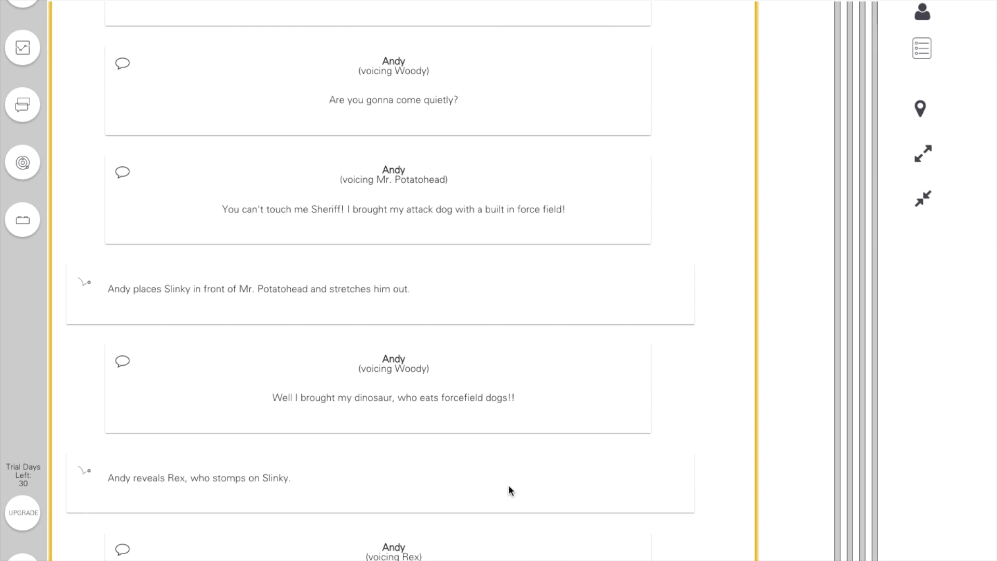
scroll(509, 488, down, 1)
scroll(509, 490, down, 6)
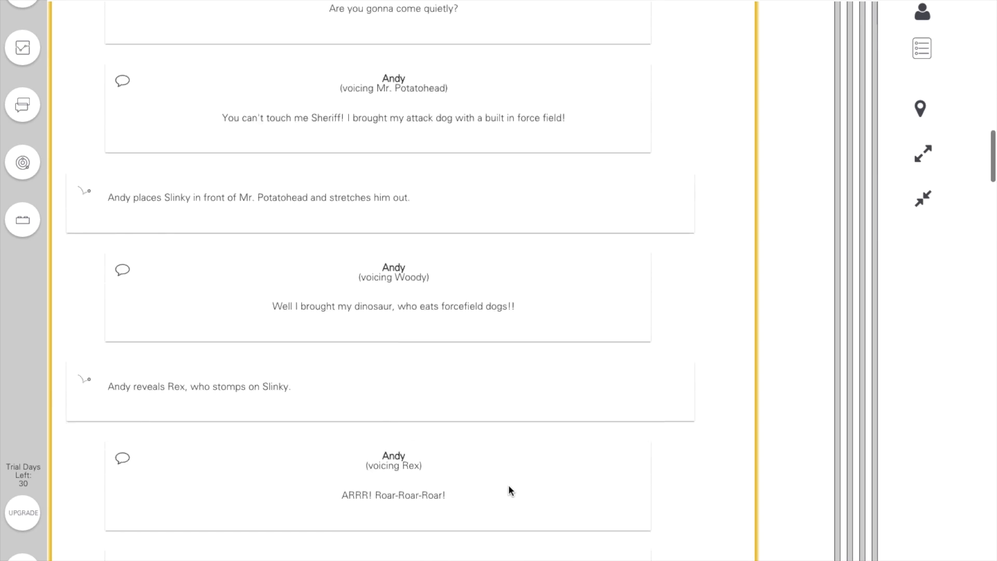
scroll(509, 488, down, 10)
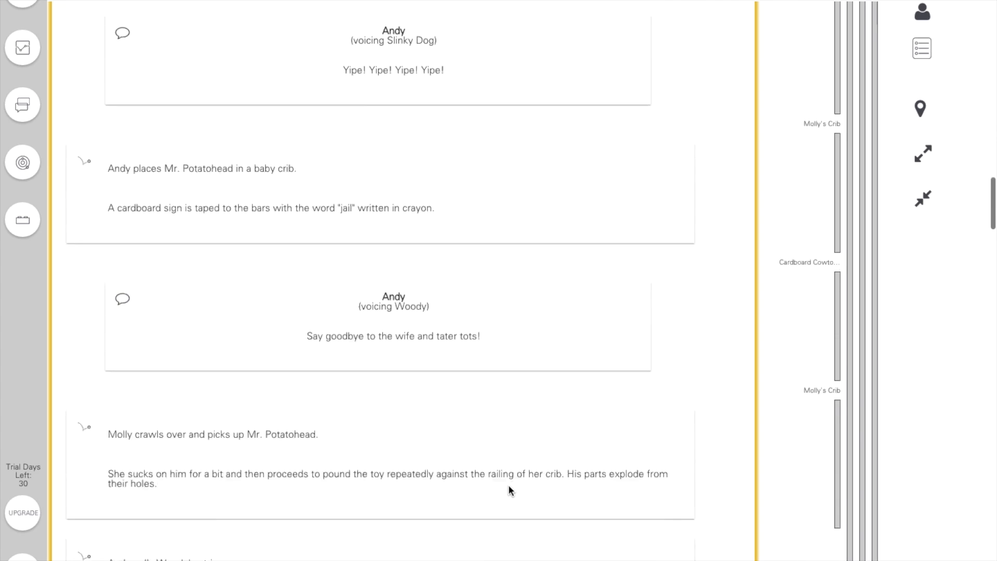
scroll(509, 489, down, 10)
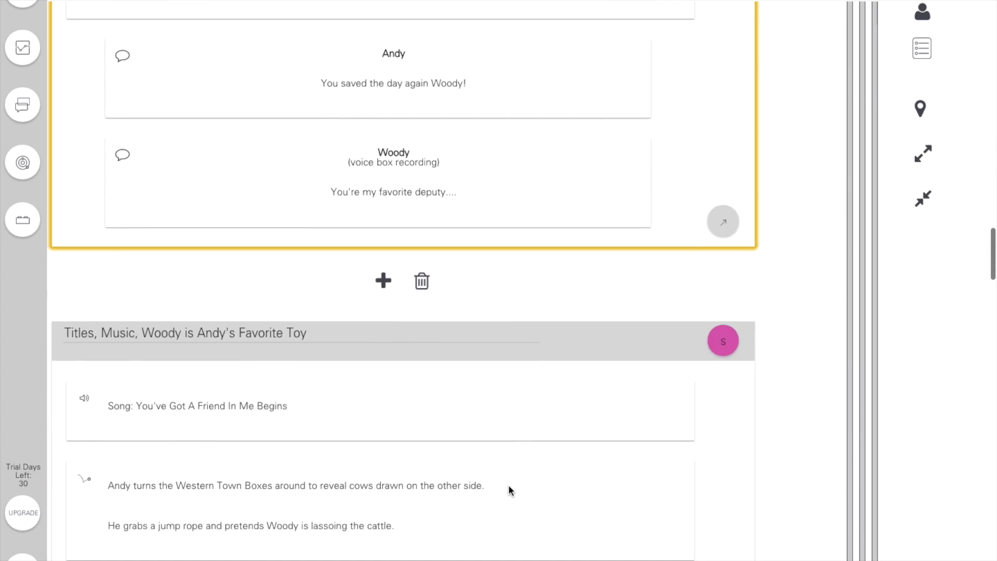
scroll(509, 490, down, 6)
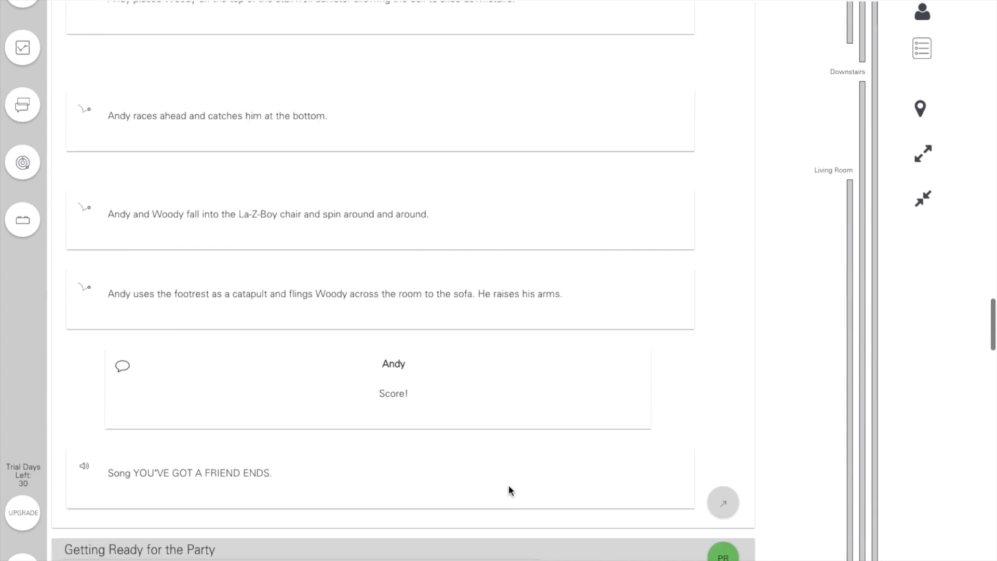
- Select the closing song cue, move it above Andy's "Score!" dialogue, and move it back below
click(554, 367)
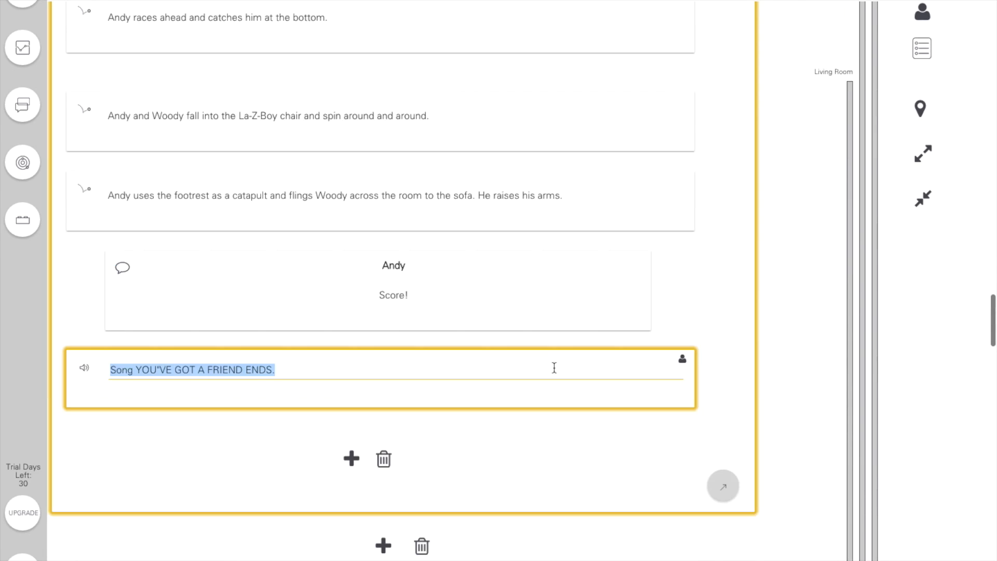
key(Return)
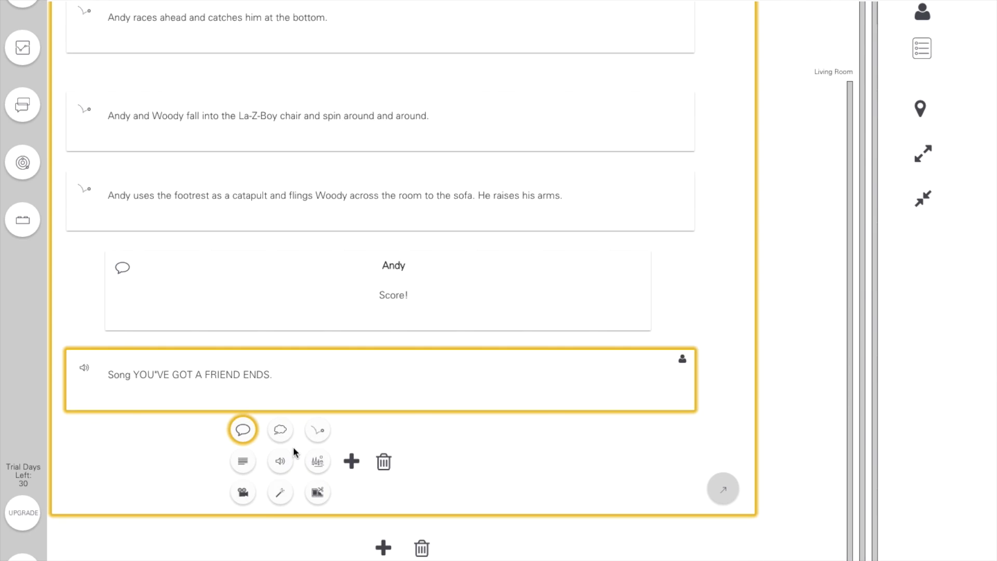
scroll(244, 541, down, 2)
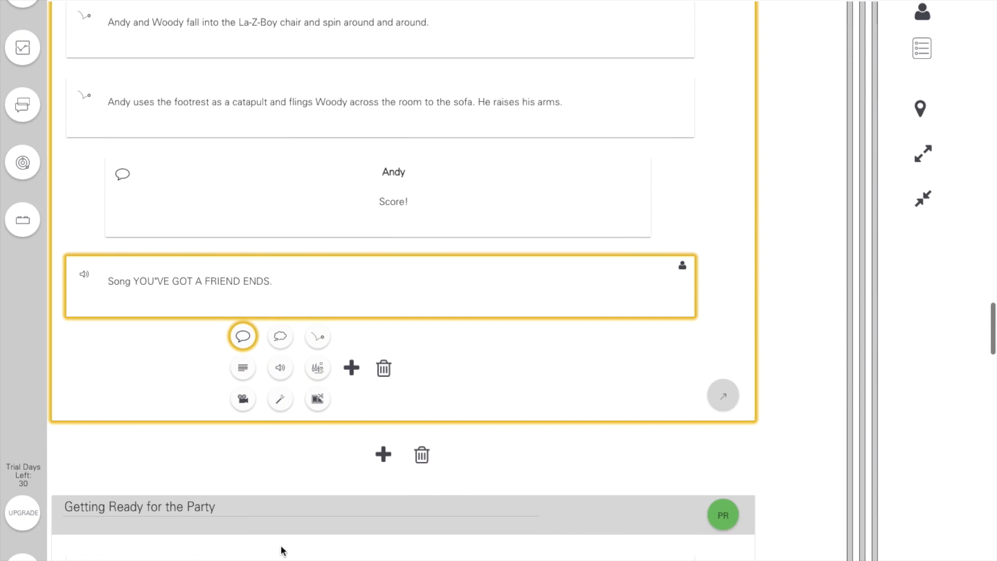
click(790, 402)
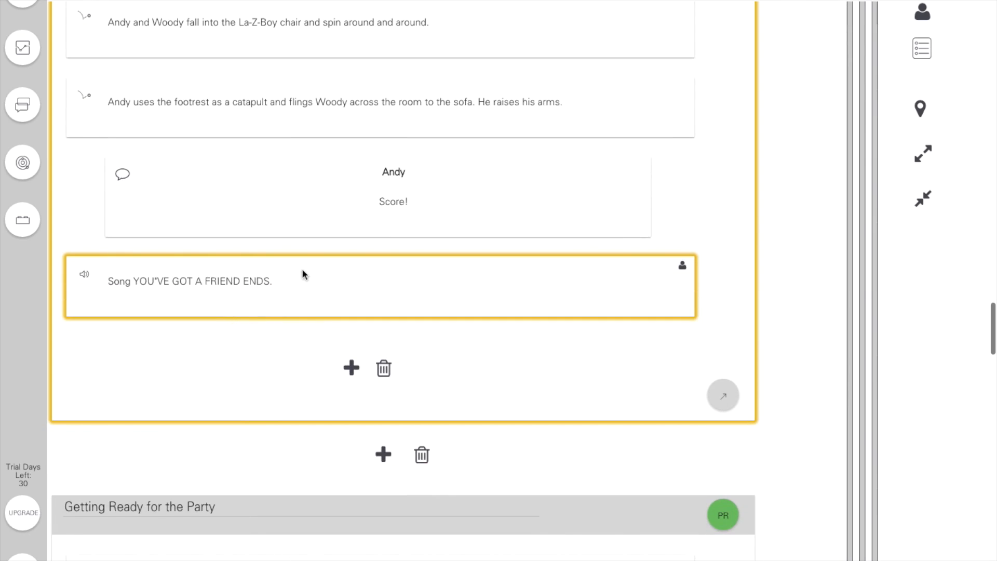
drag(308, 265, 312, 209)
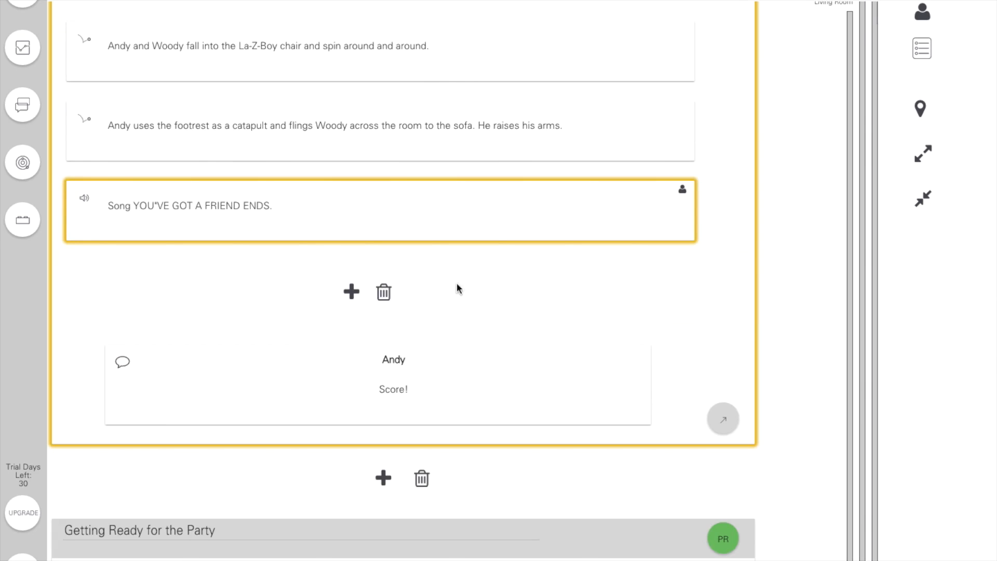
drag(494, 214, 482, 275)
- Collapse all beats to review the scenes and their location bars, and expand the beats again
click(922, 197)
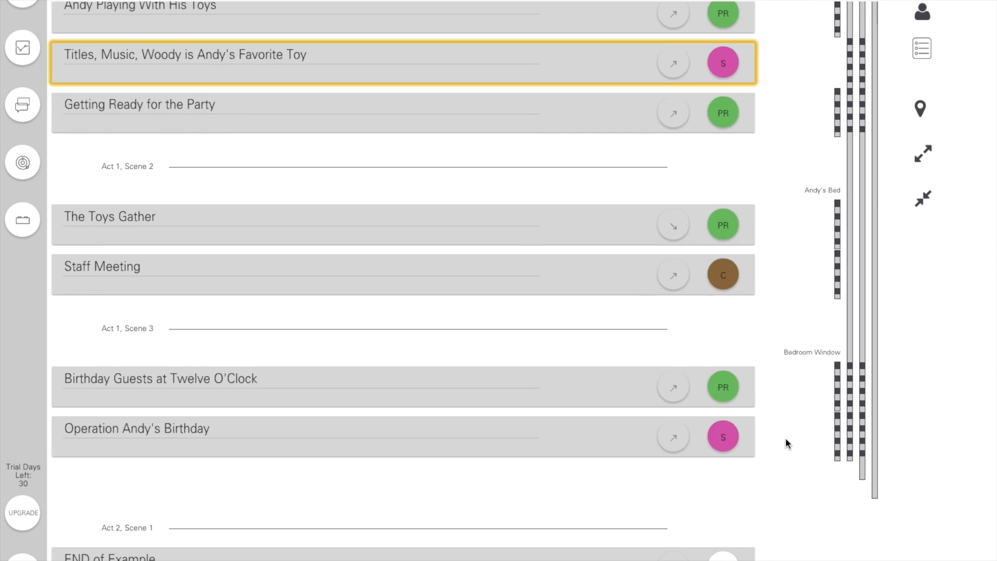
scroll(786, 437, up, 3)
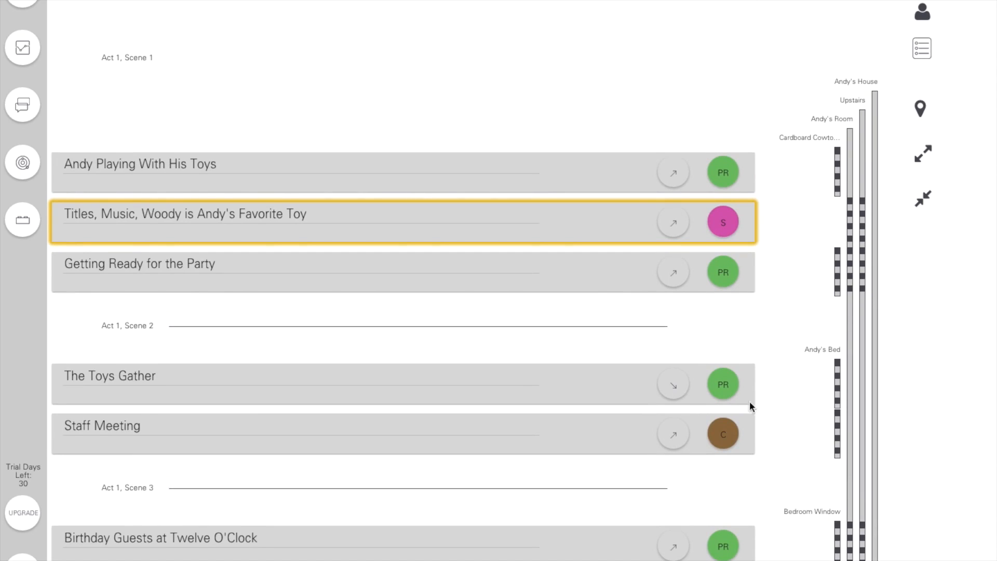
double_click(606, 157)
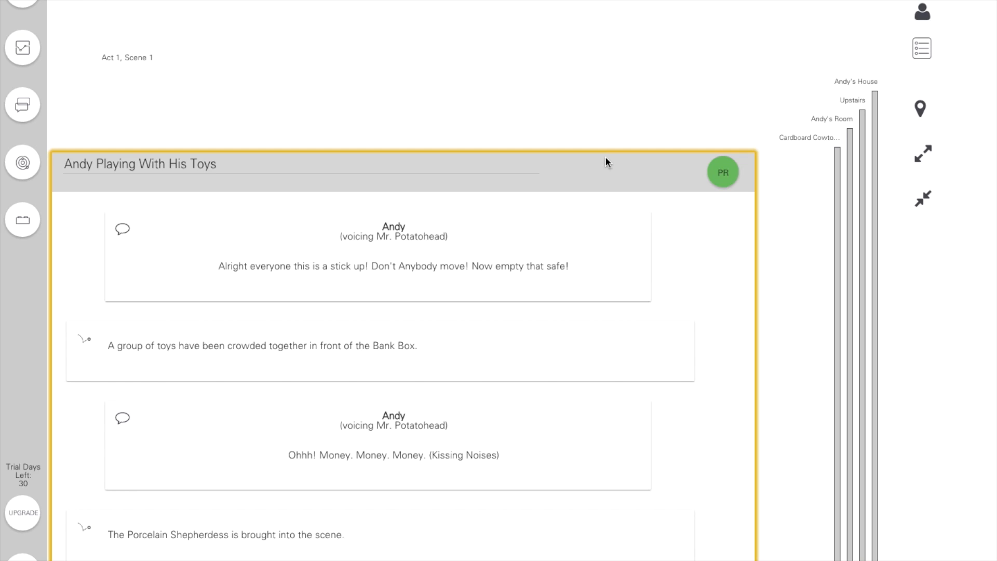
click(923, 198)
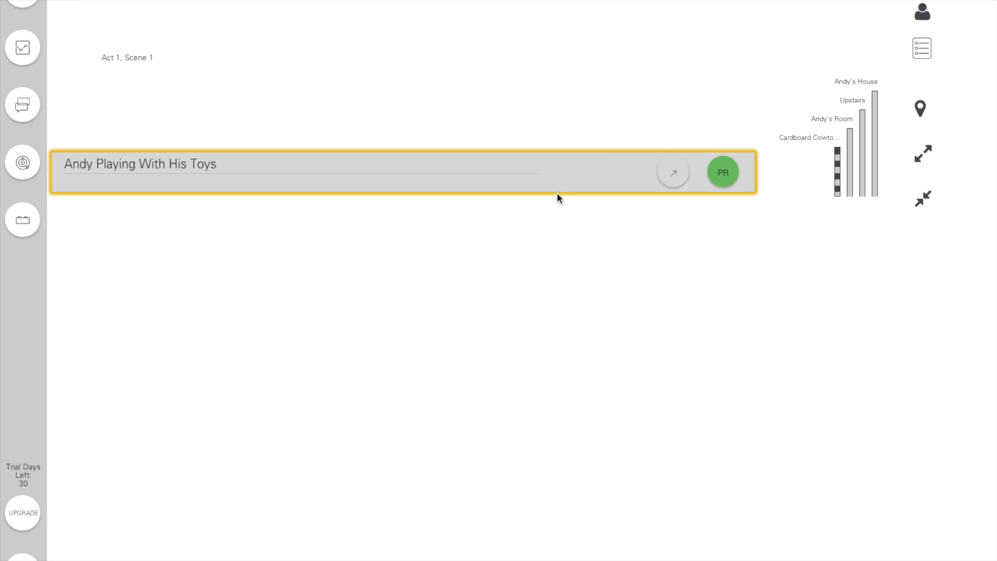
drag(604, 170, 601, 62)
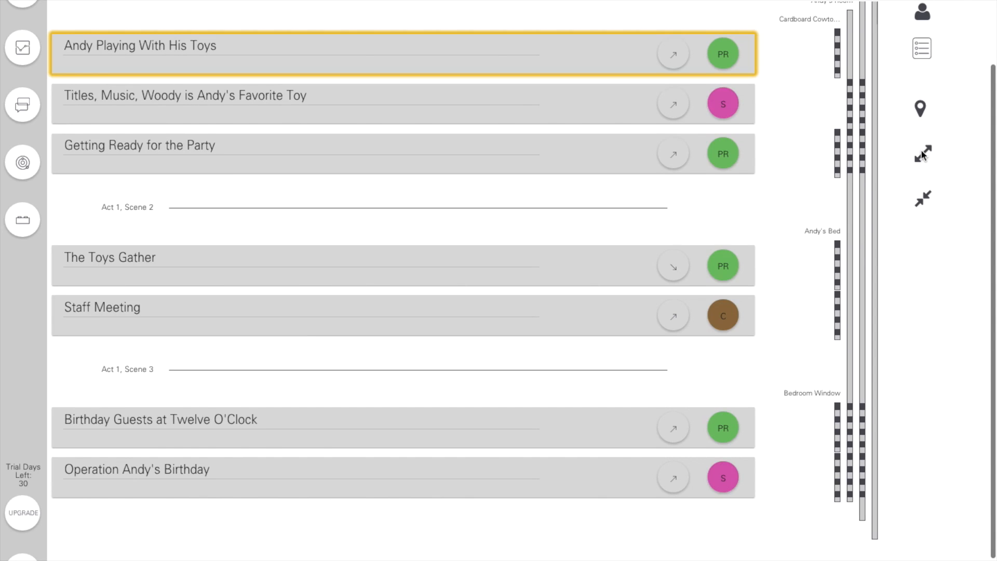
click(922, 154)
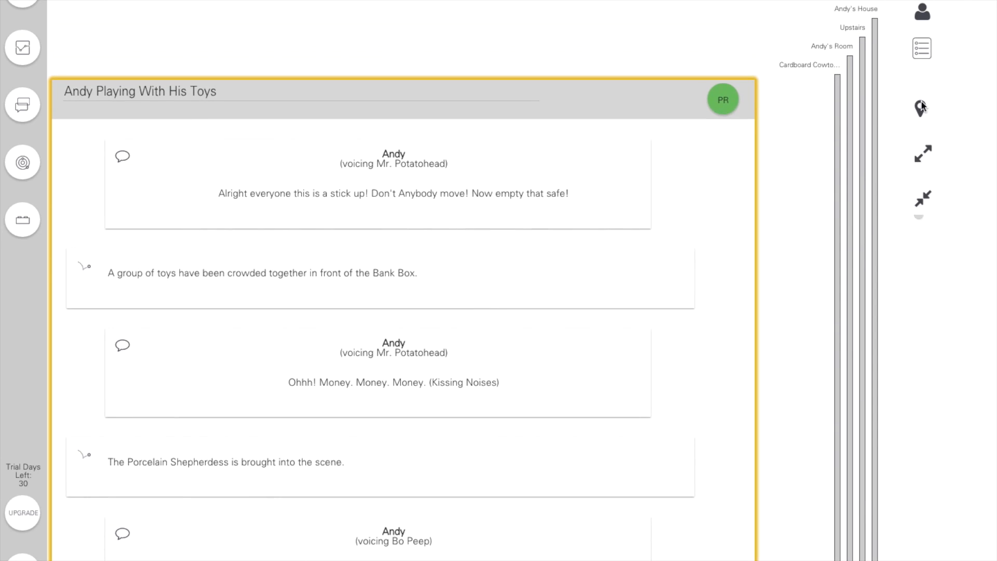
- Review the Guide's Icon Script section, including assigning characters and locations and the keyboard shortcuts, and close the Guide
click(915, 45)
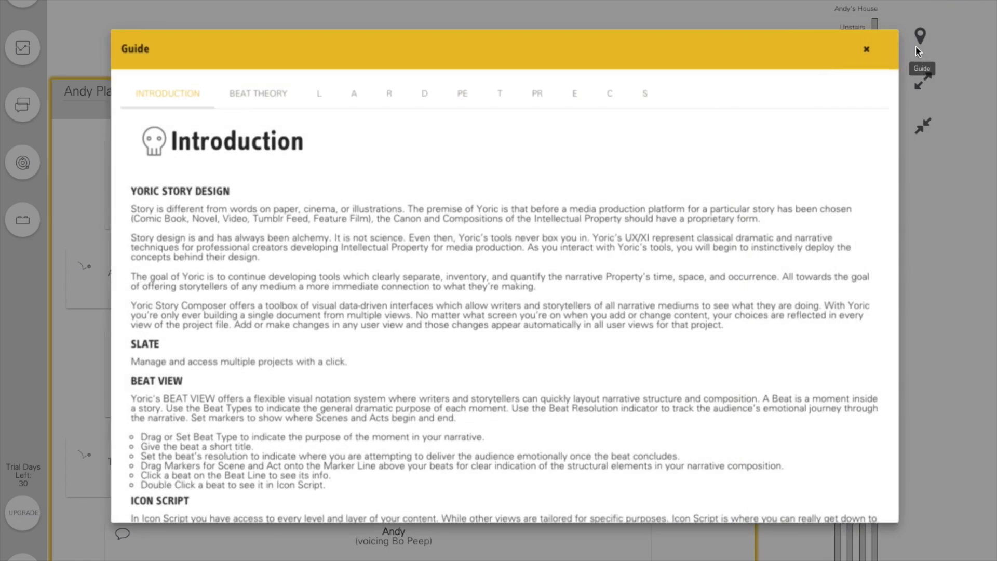
scroll(664, 255, down, 3)
scroll(663, 255, down, 8)
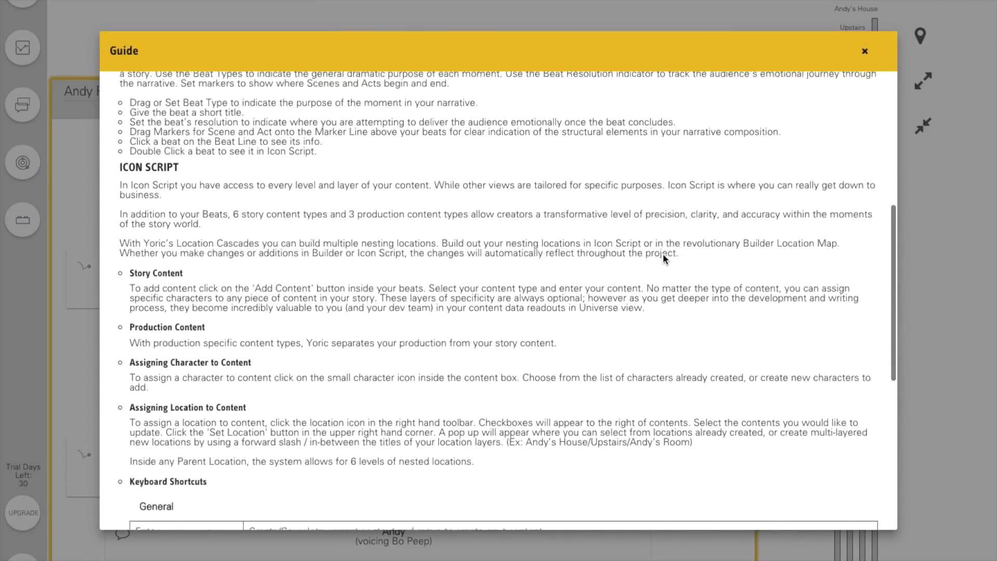
scroll(663, 254, down, 2)
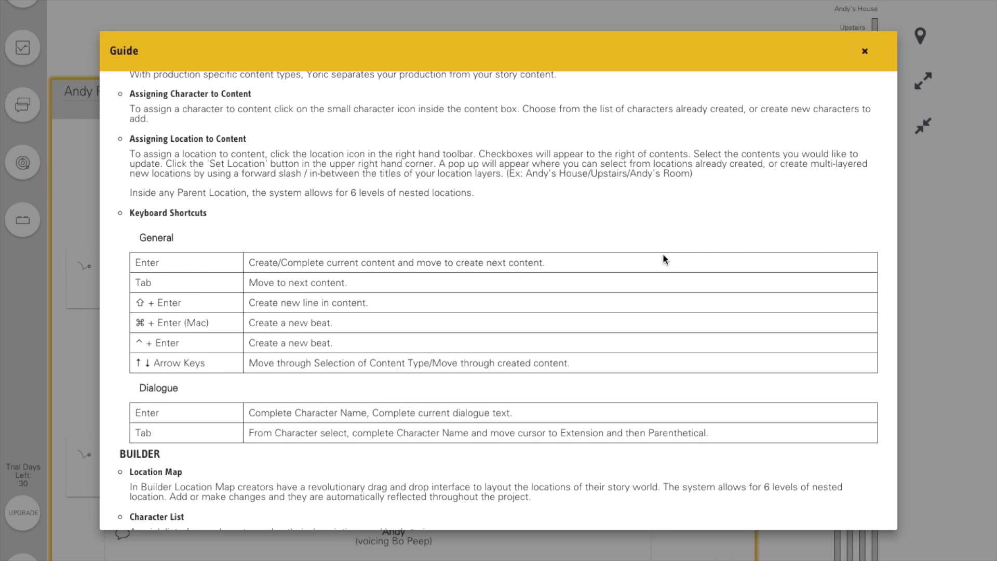
click(864, 62)
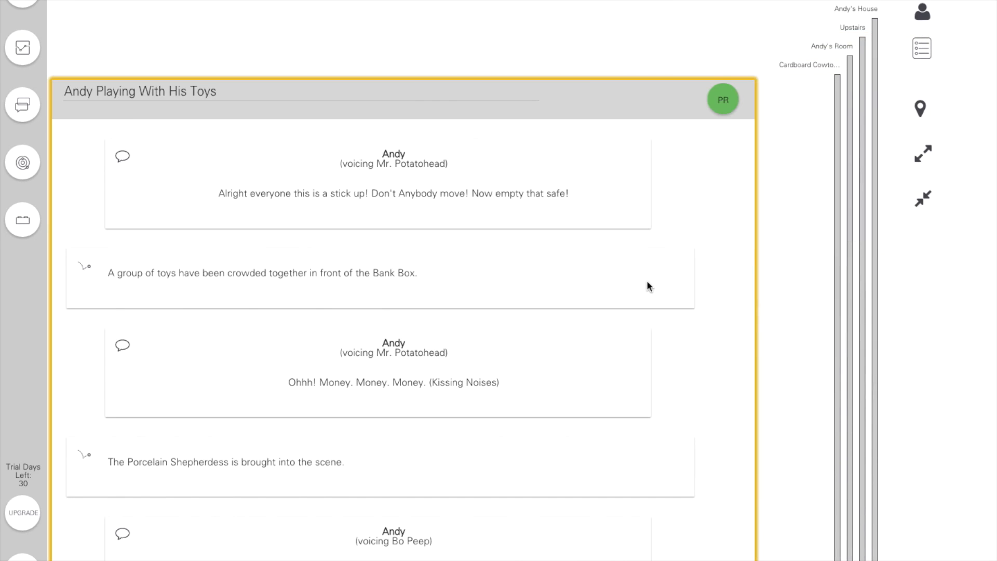
- Open the character assignments for the action about toys crowded in front of the Bank Box and add Bo Peep
click(647, 281)
click(682, 258)
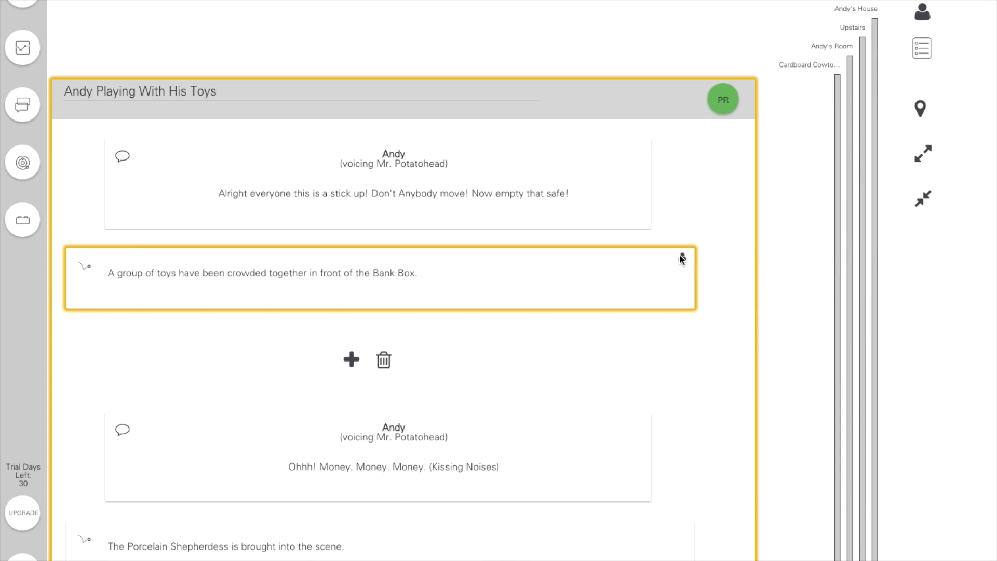
click(682, 258)
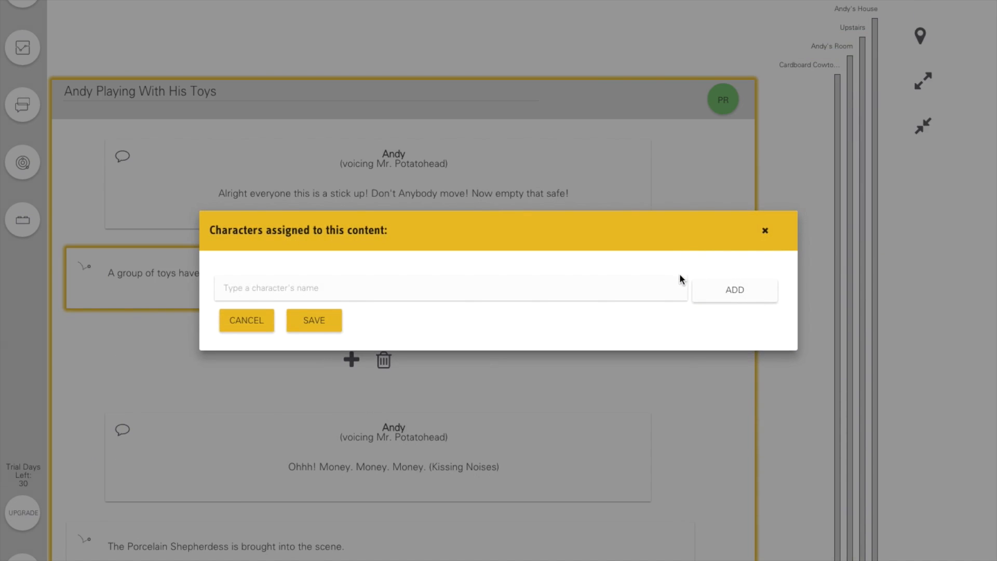
click(678, 288)
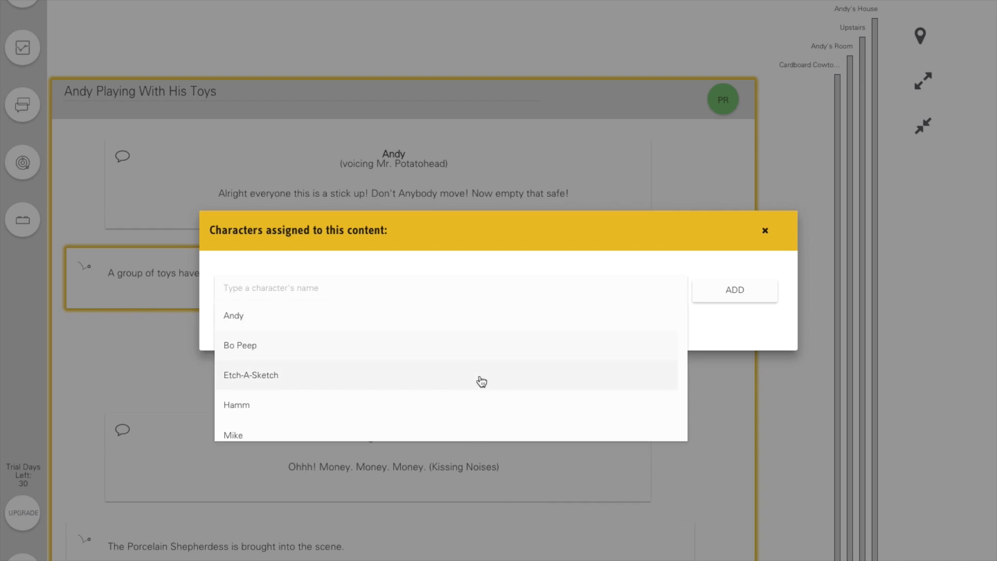
click(420, 342)
click(717, 295)
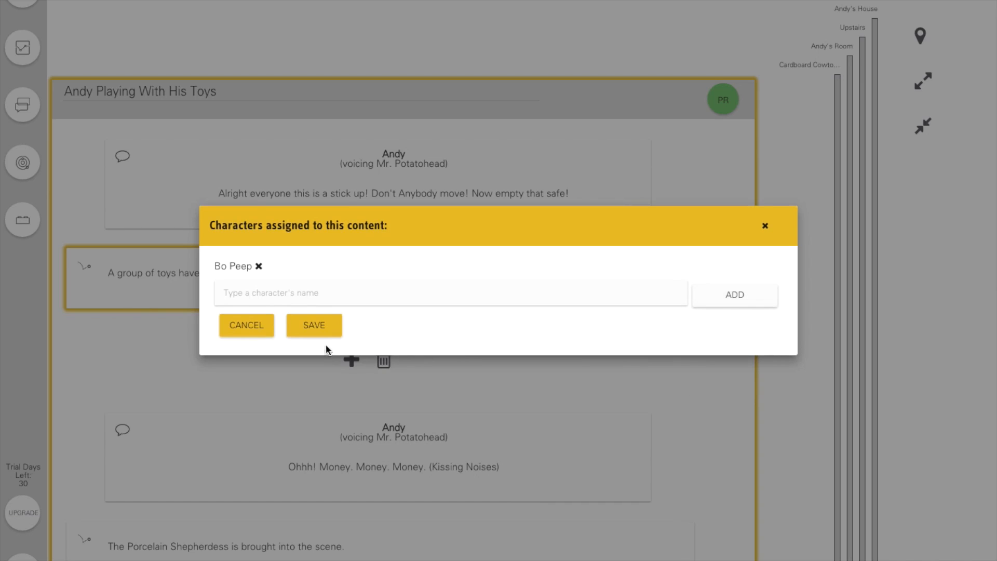
- Add Slinky to the Bank Box action's assigned characters and save the assignments
click(322, 298)
text(sl)
click(276, 328)
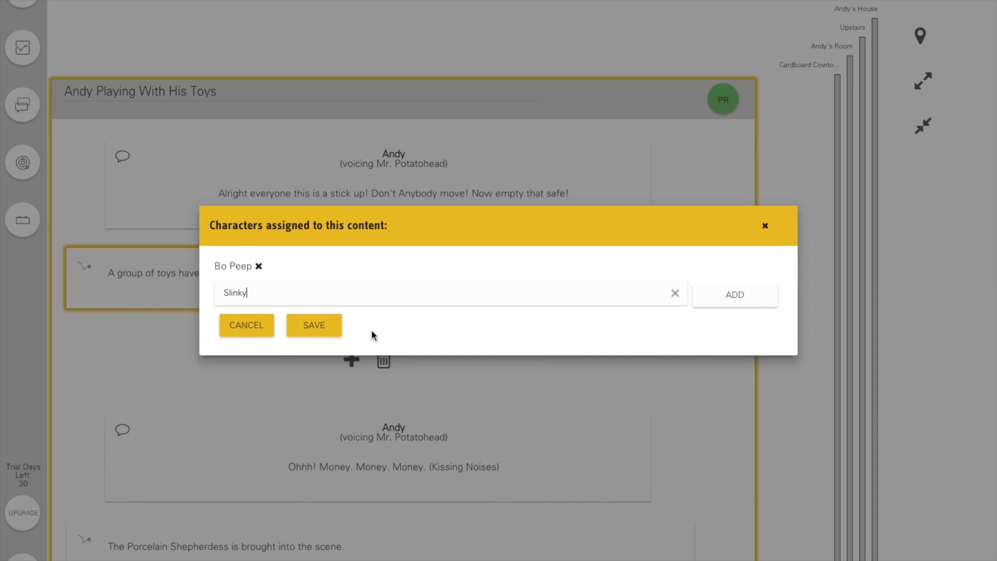
click(727, 300)
click(319, 335)
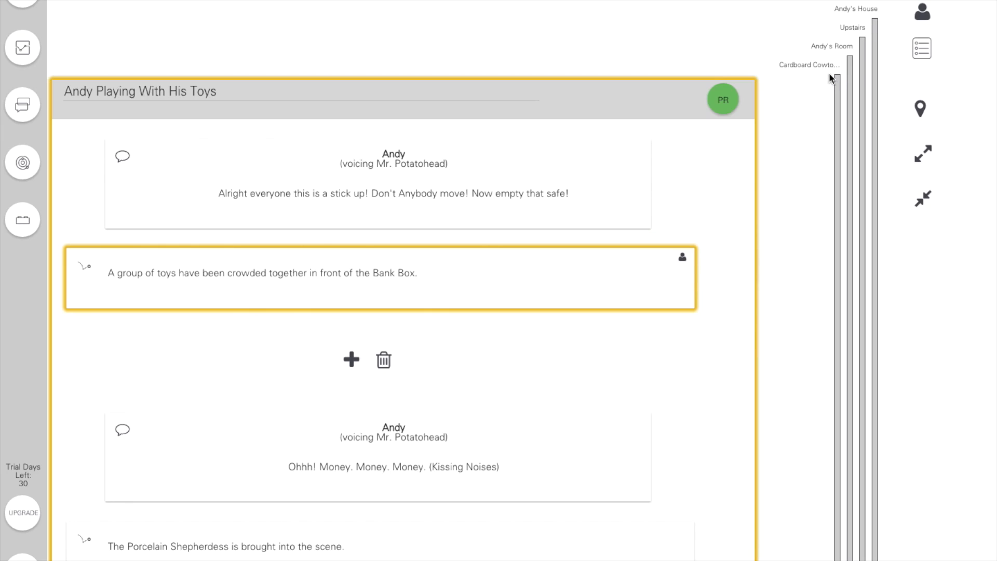
- Check the characters assigned to the Bank Box action, and select the action about the Porcelain Shepherdess
click(683, 259)
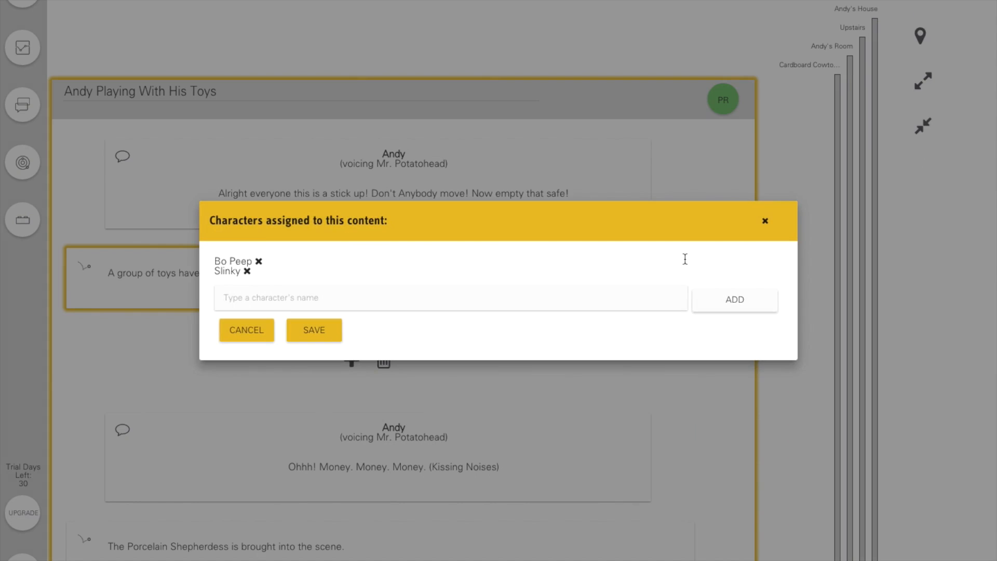
click(765, 221)
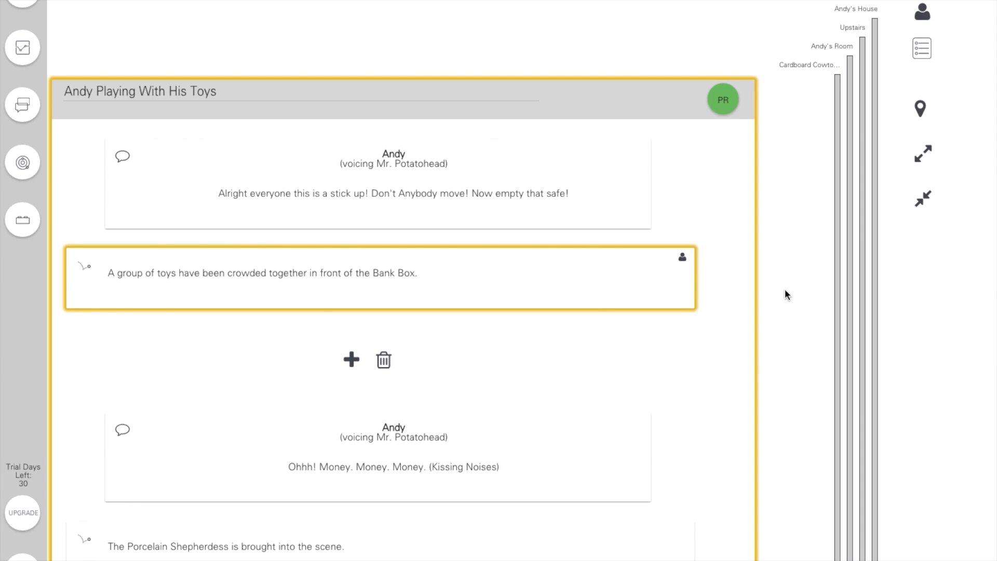
click(619, 535)
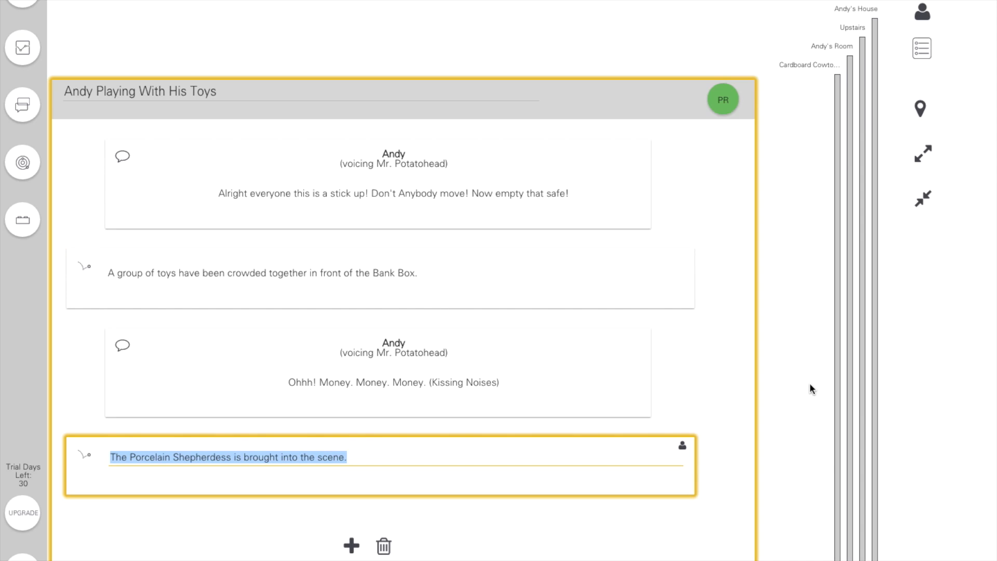
- Mark the "Andy races ahead" and "Andy and Woody fall into the La-Z-Boy chair" actions and open their location update
click(921, 112)
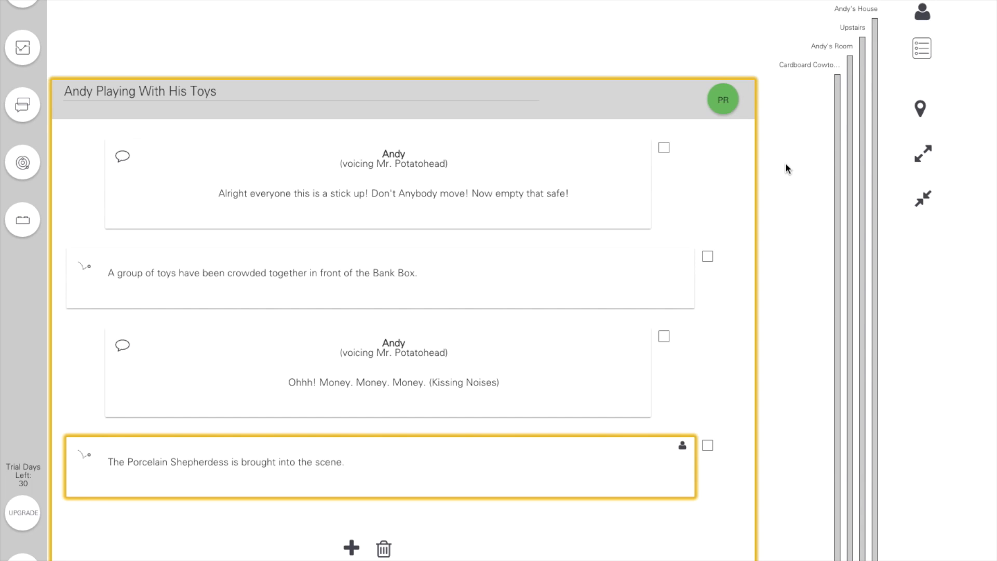
scroll(786, 168, down, 4)
scroll(785, 166, down, 20)
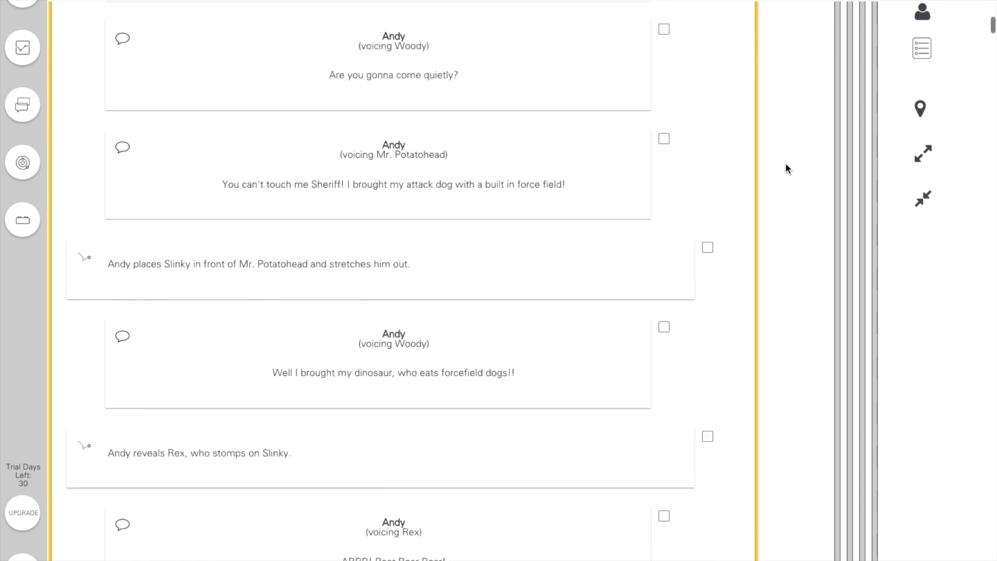
scroll(785, 168, down, 1)
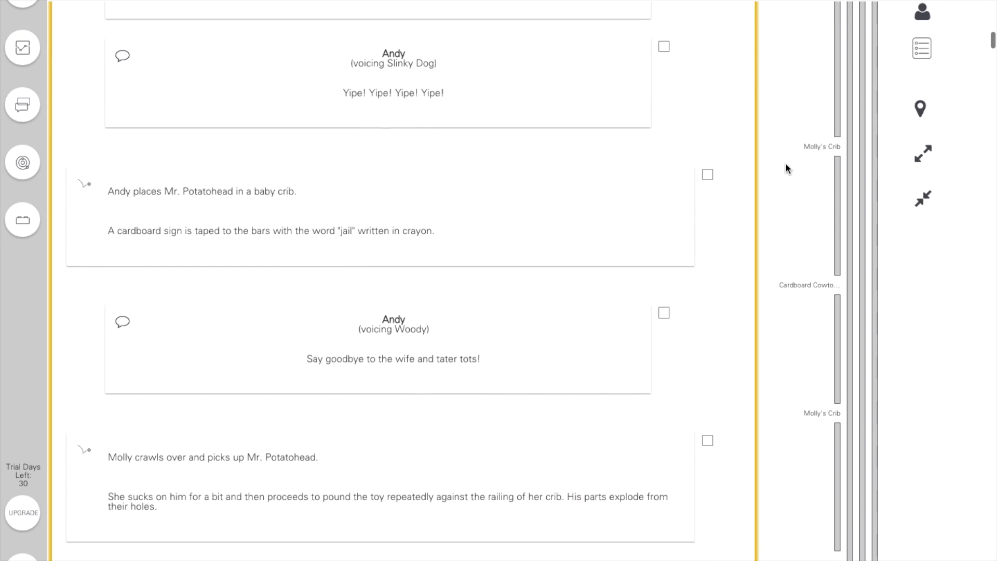
scroll(785, 168, down, 9)
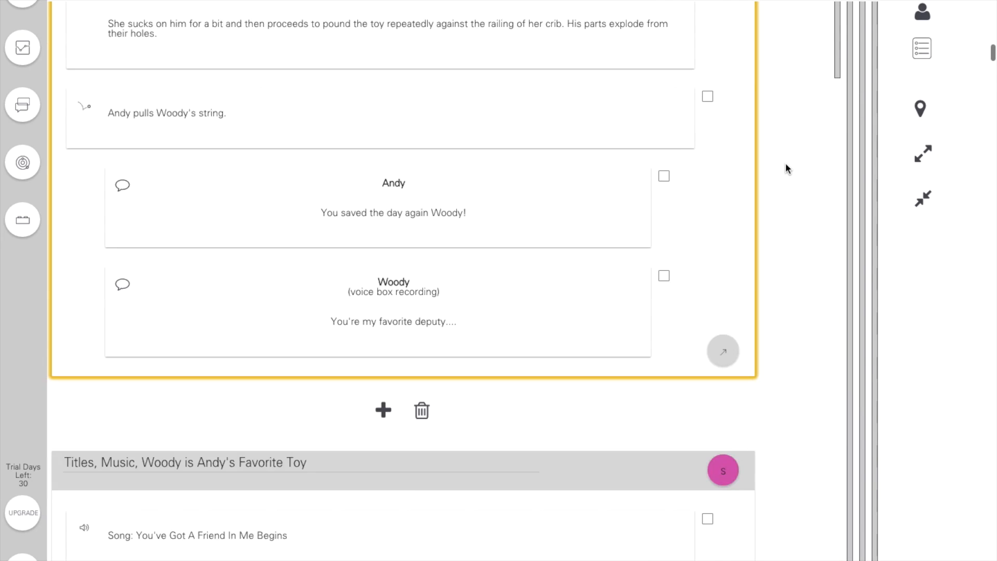
scroll(785, 167, down, 14)
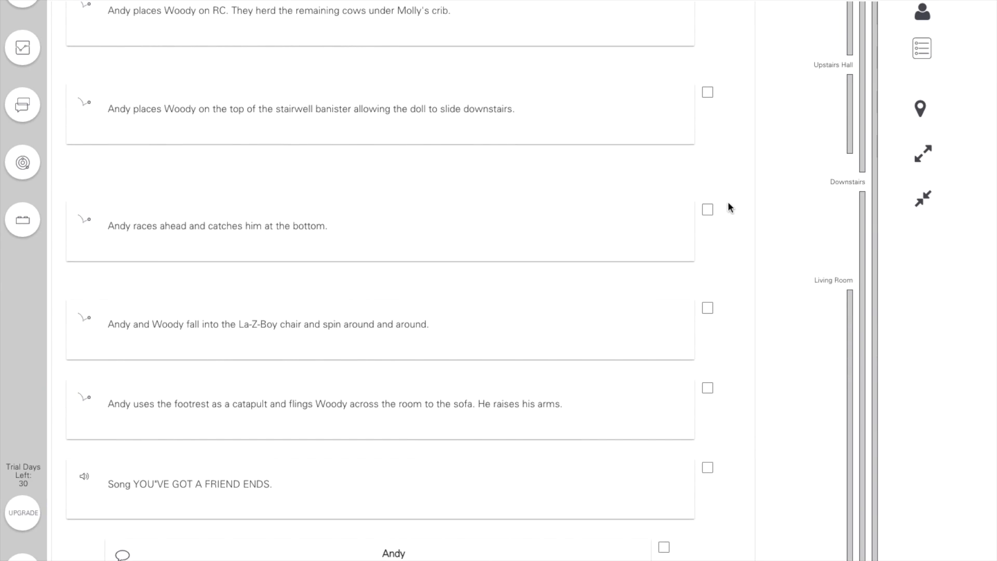
click(707, 210)
click(708, 308)
click(847, 95)
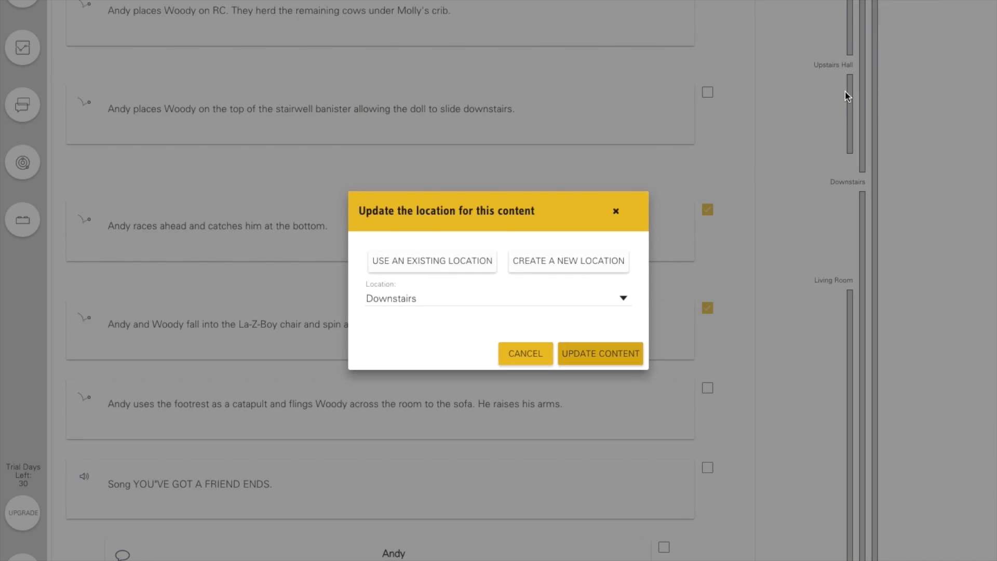
- Examine the existing location choices and the new location form, and close the location update without applying it
click(481, 298)
scroll(480, 354, down, 2)
scroll(476, 352, up, 2)
click(550, 209)
click(567, 262)
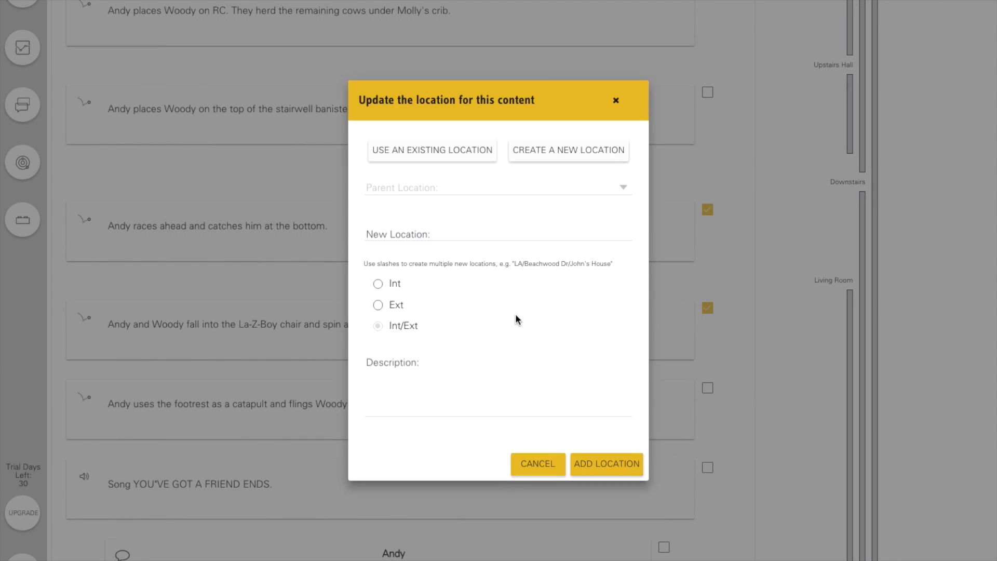
click(491, 237)
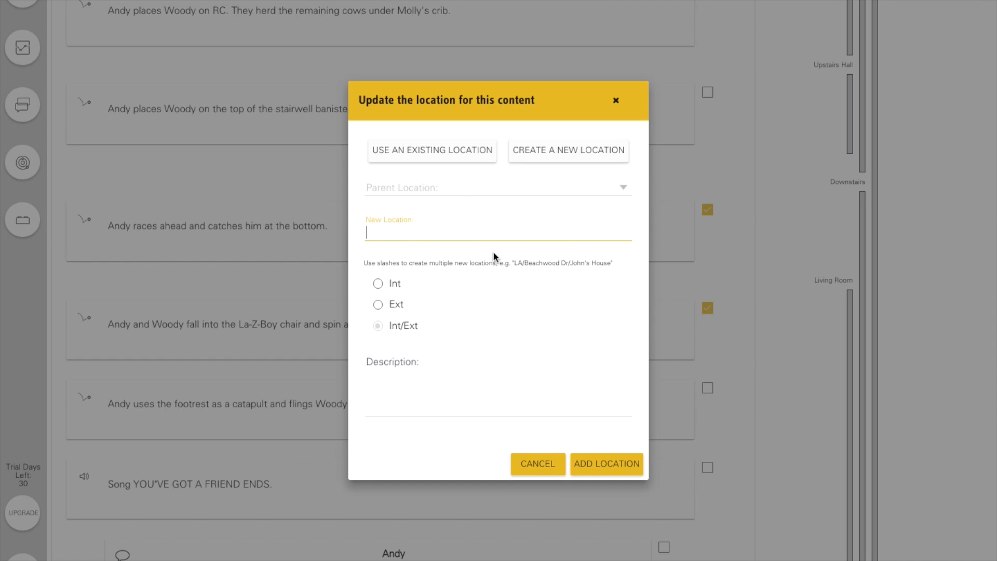
click(614, 102)
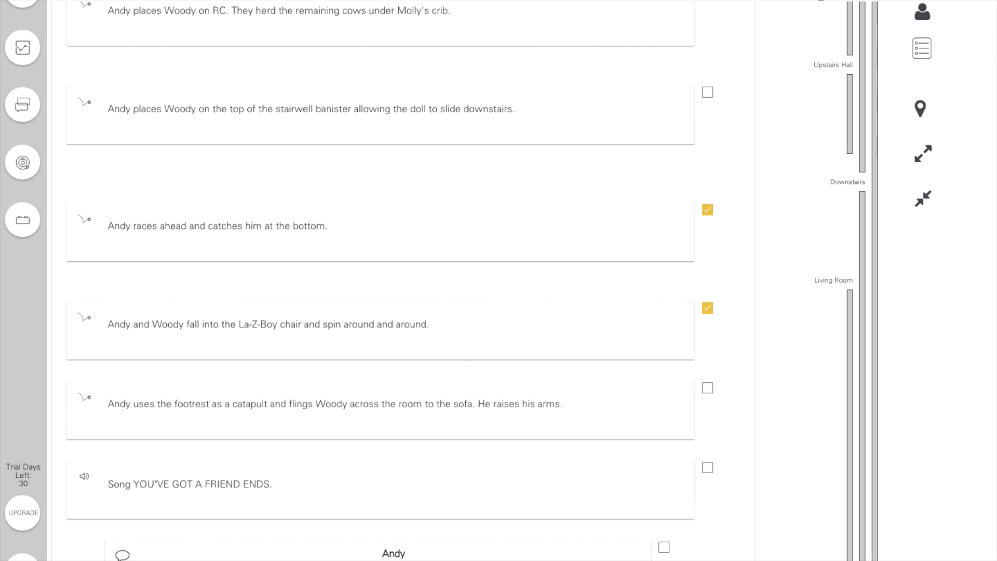
- Review the script content from the end of the first beat through the toys gathering at Woody's podium
scroll(792, 76, up, 5)
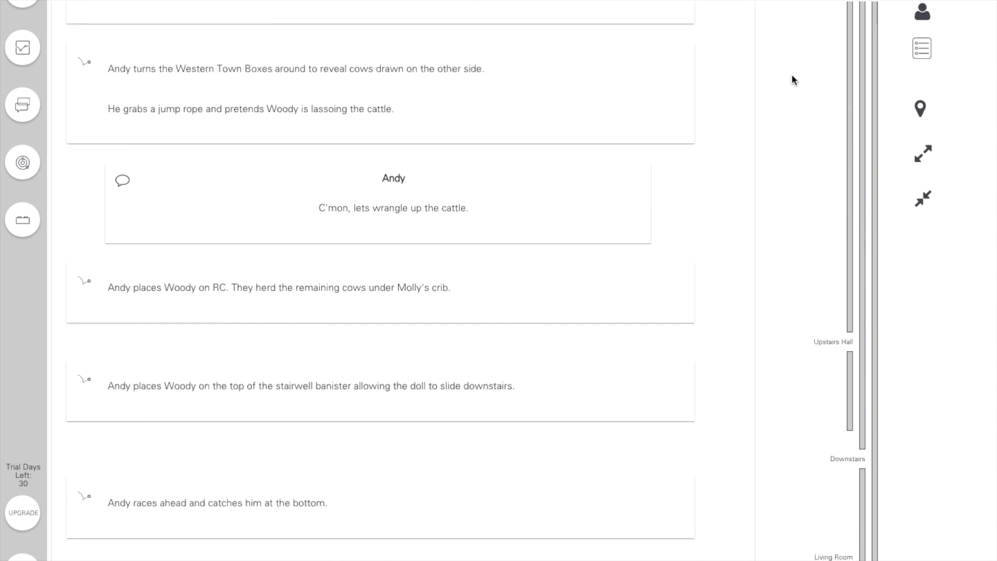
scroll(791, 74, up, 7)
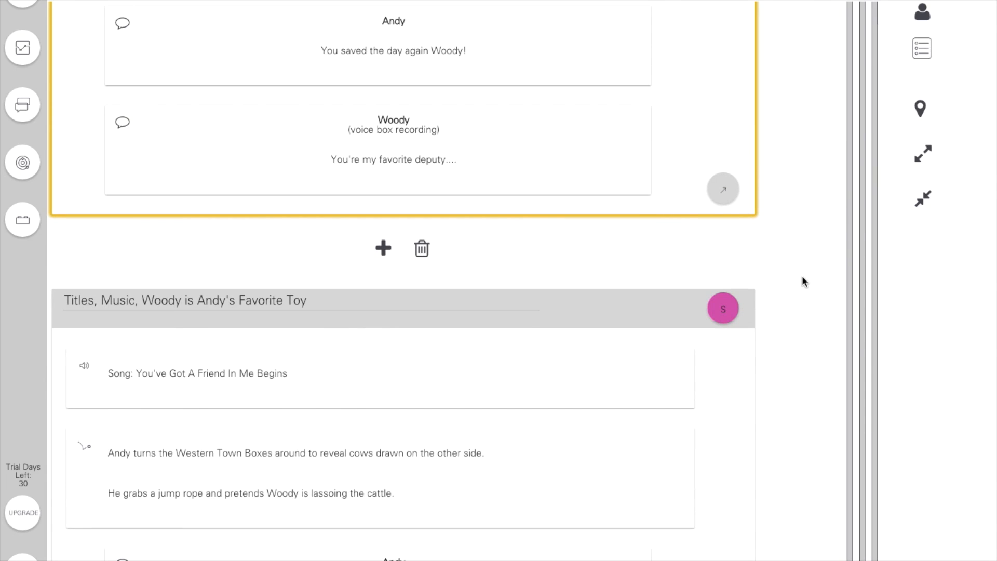
scroll(802, 280, down, 10)
scroll(802, 280, down, 5)
scroll(786, 362, down, 5)
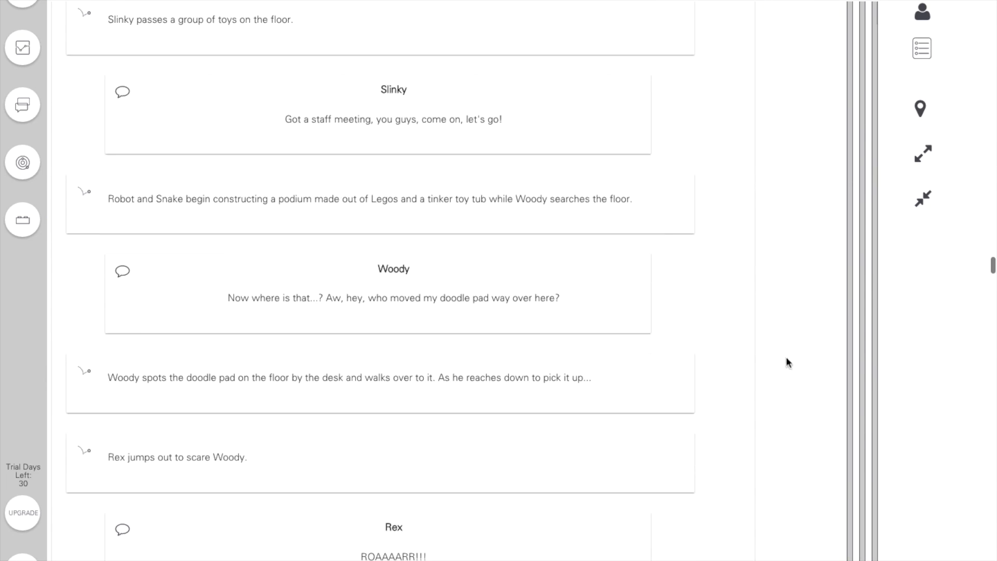
scroll(784, 384, down, 8)
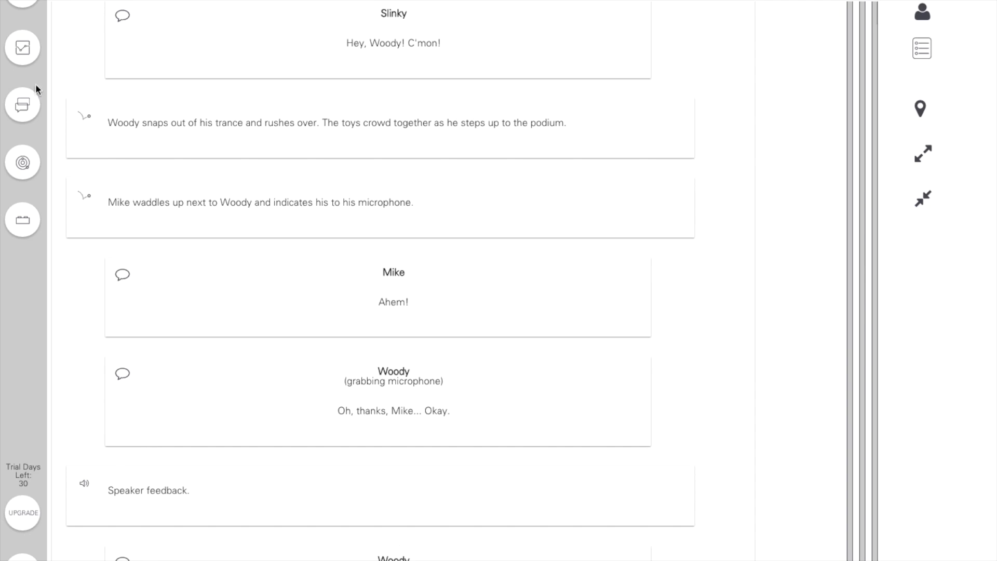
- Create a top-level location named "Sid's House" in the Builder's location map
click(23, 231)
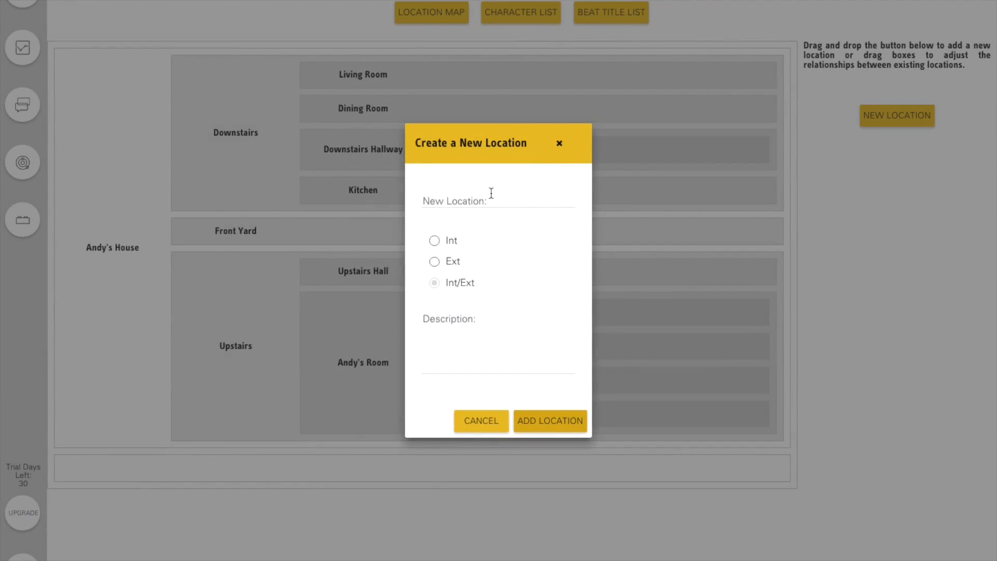
click(492, 193)
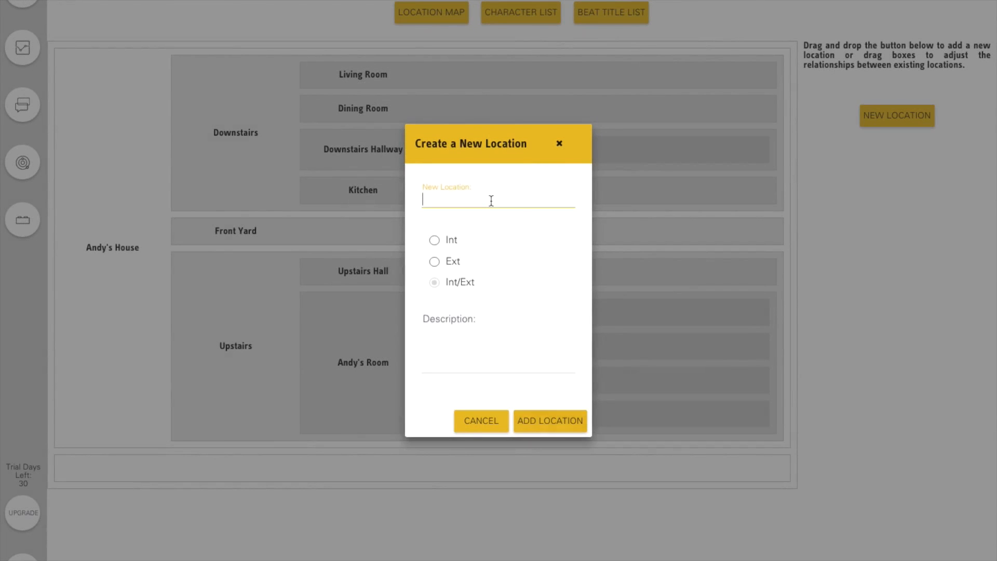
text(Sid)
key(Down)
key(Return)
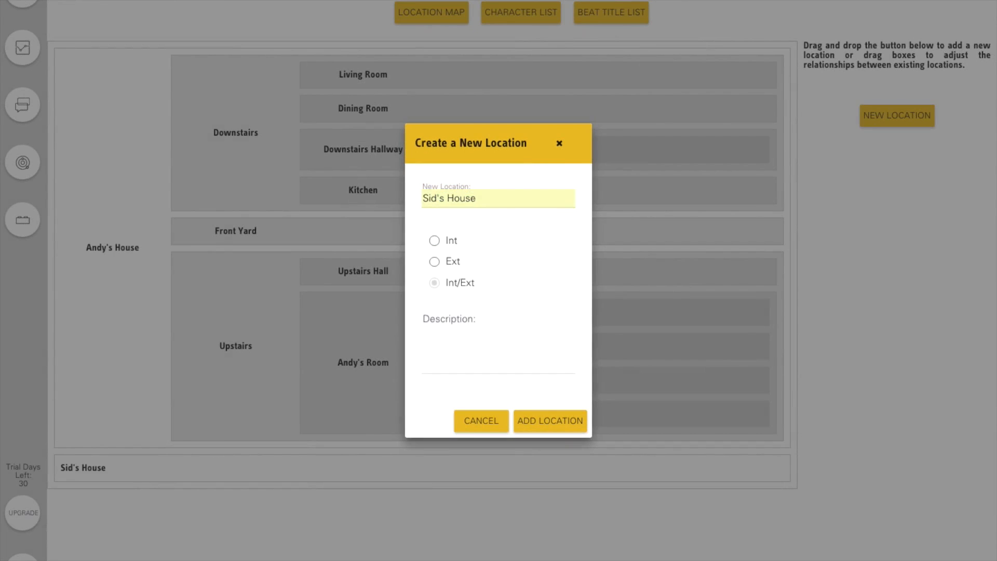
click(543, 428)
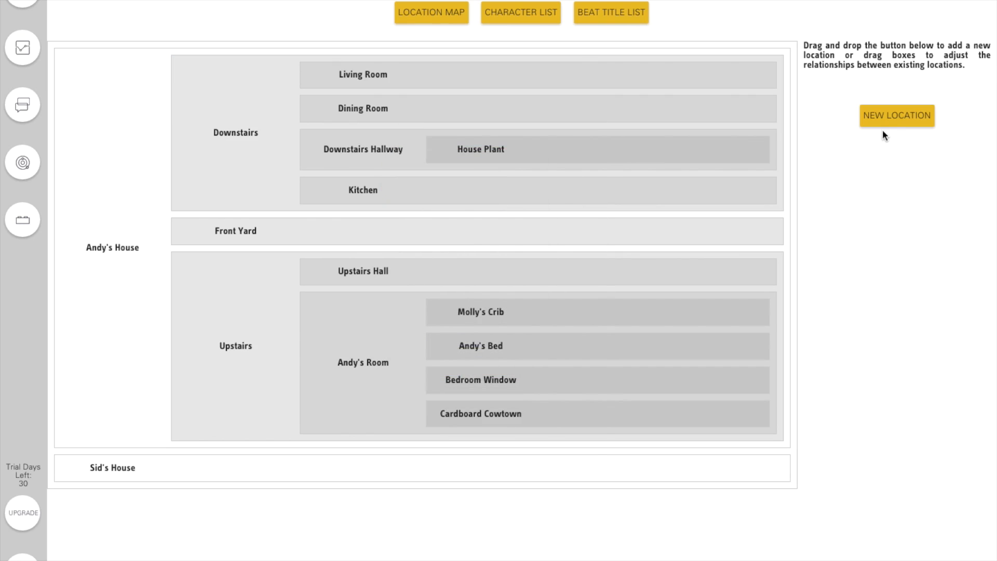
- Add an interior (Int) location named "Sid's Room" nested inside Sid's House
drag(885, 131, 179, 464)
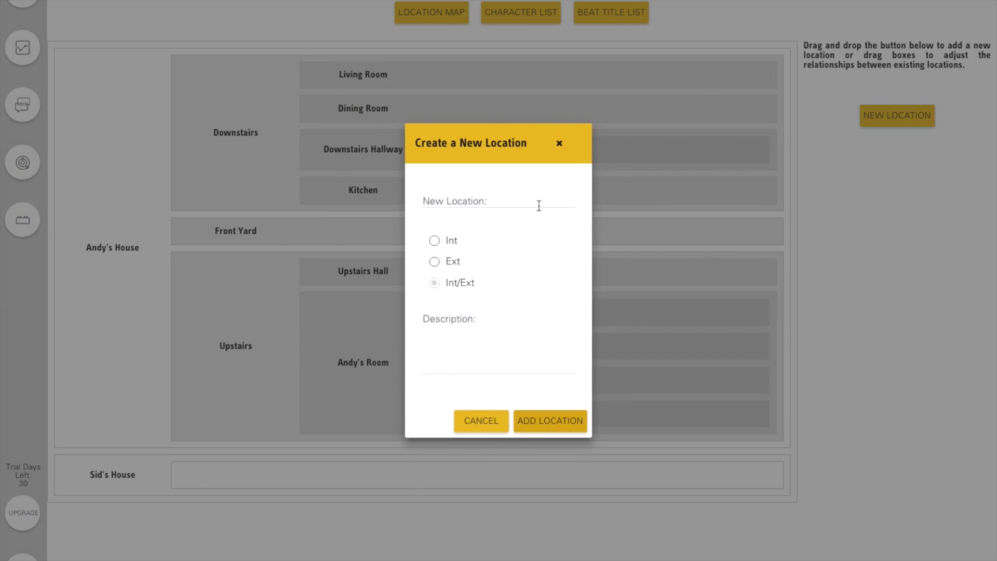
text(Sid's Roo)
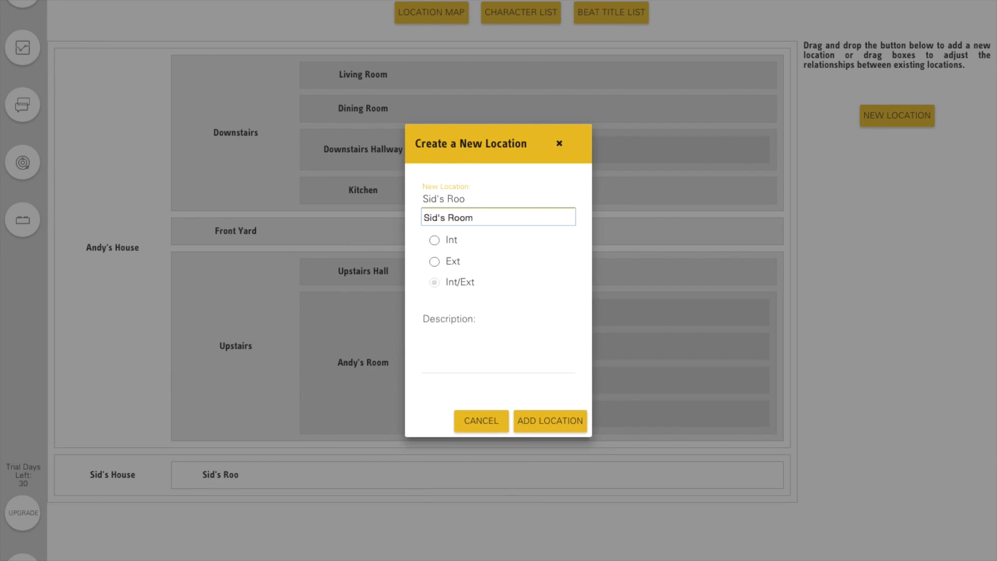
click(536, 215)
click(435, 243)
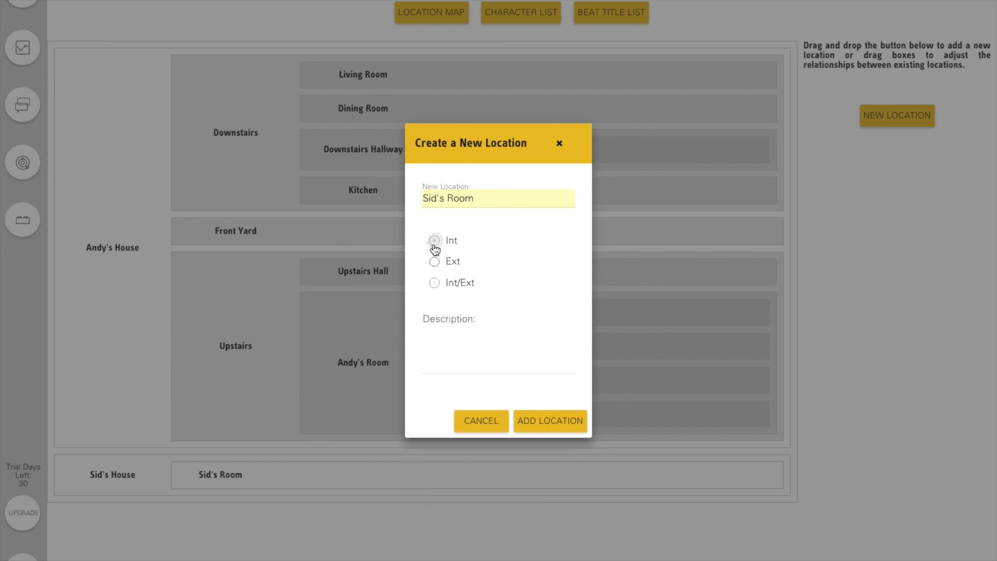
click(526, 425)
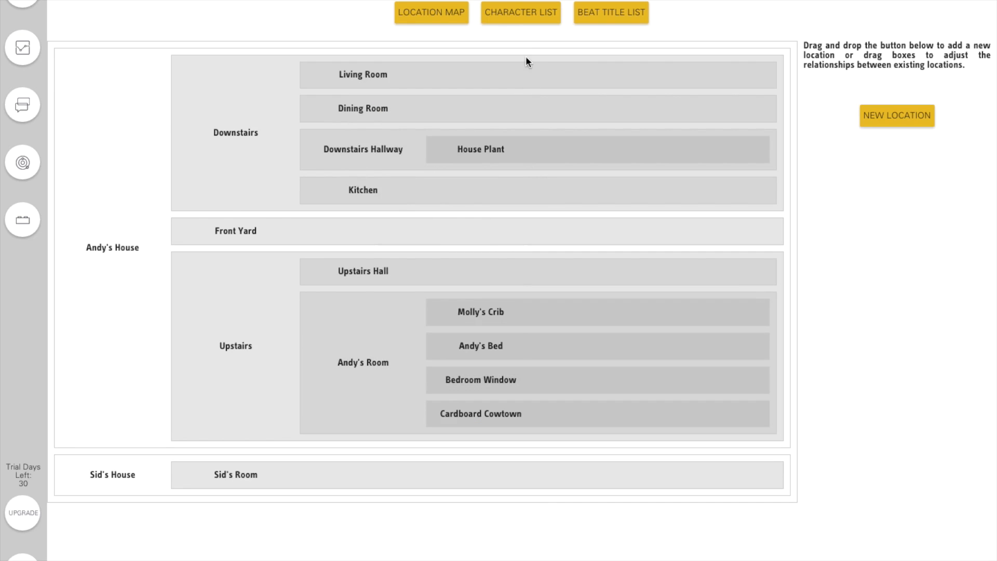
- Review the Builder's character list and beat title list, and open the Universe view
click(528, 16)
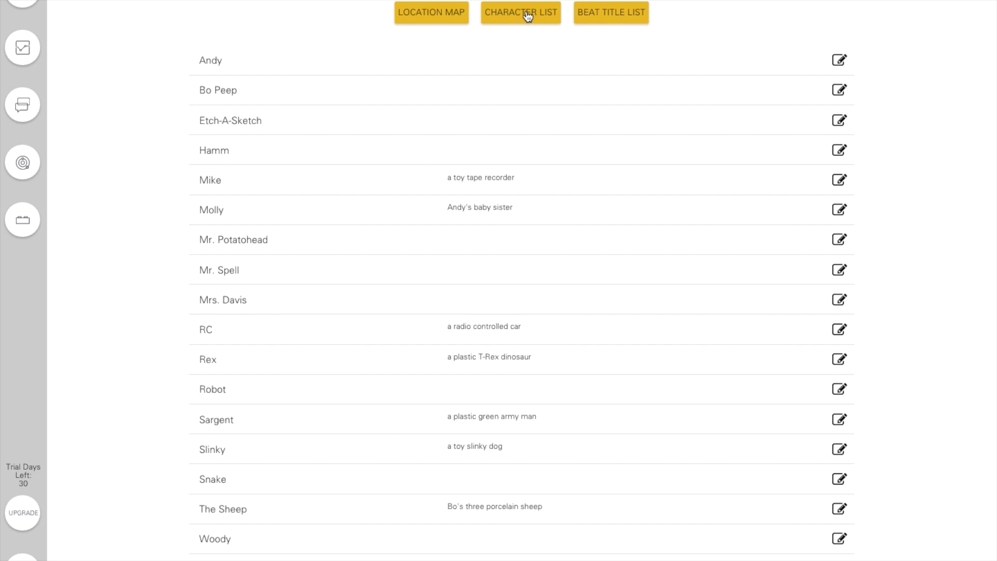
scroll(465, 177, down, 1)
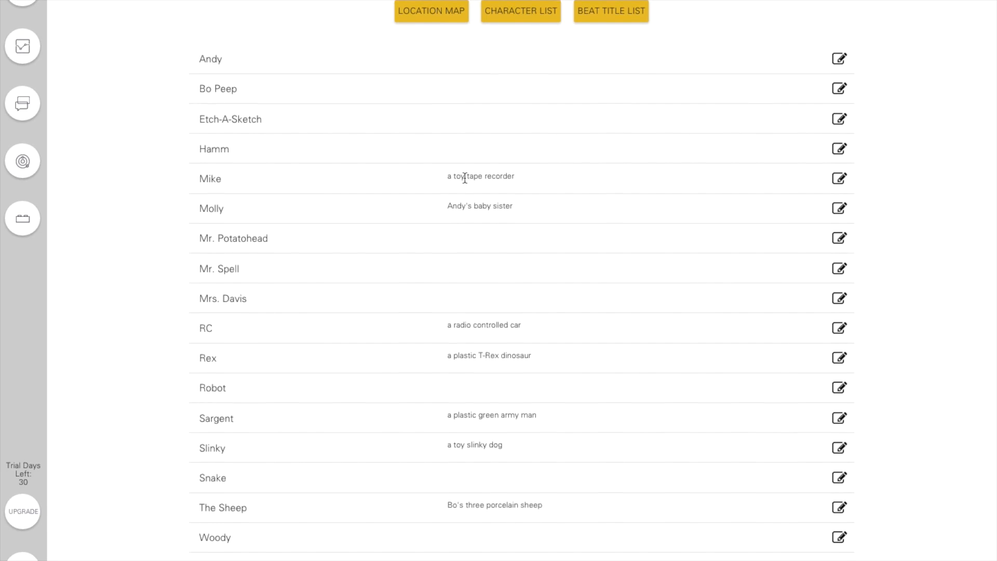
scroll(464, 178, up, 1)
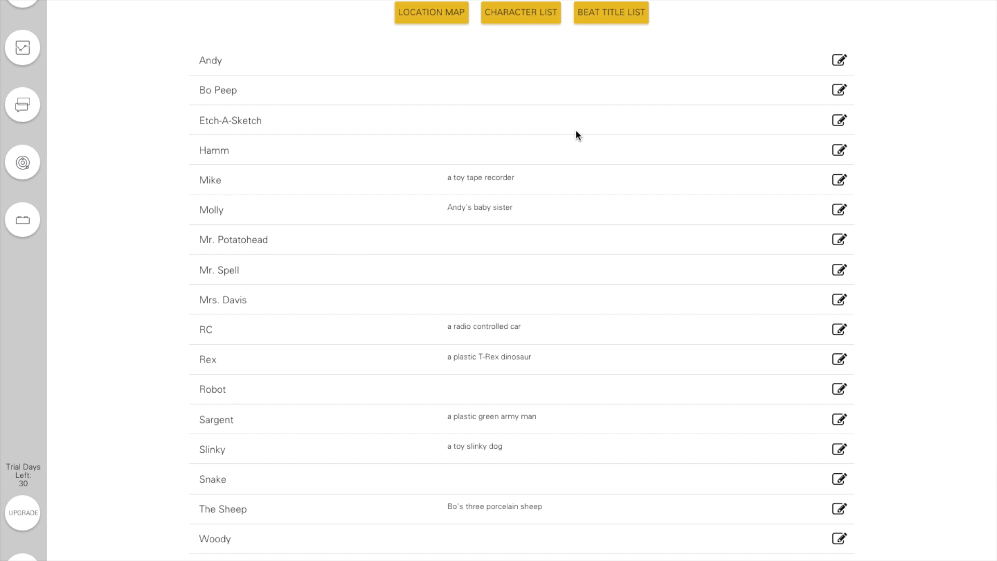
click(617, 17)
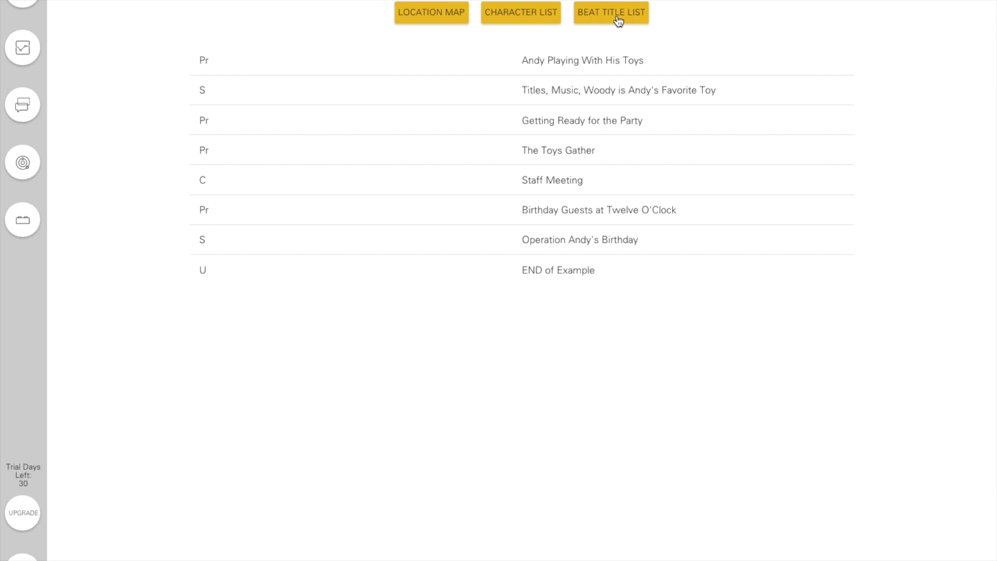
click(23, 164)
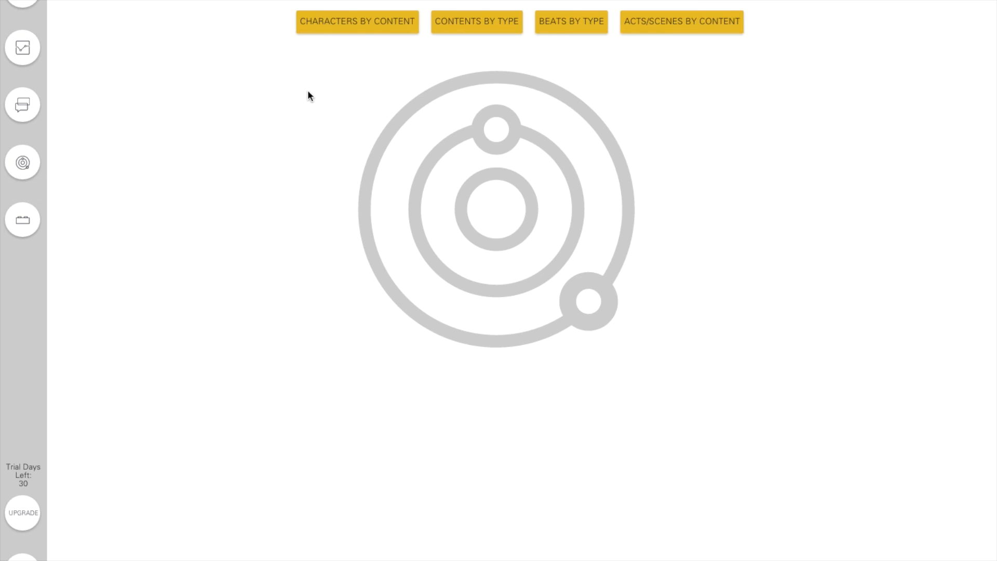
- Show the characters-by-content chart and examine the content shares of Woody, Andy, Slinky and Sargent
click(366, 32)
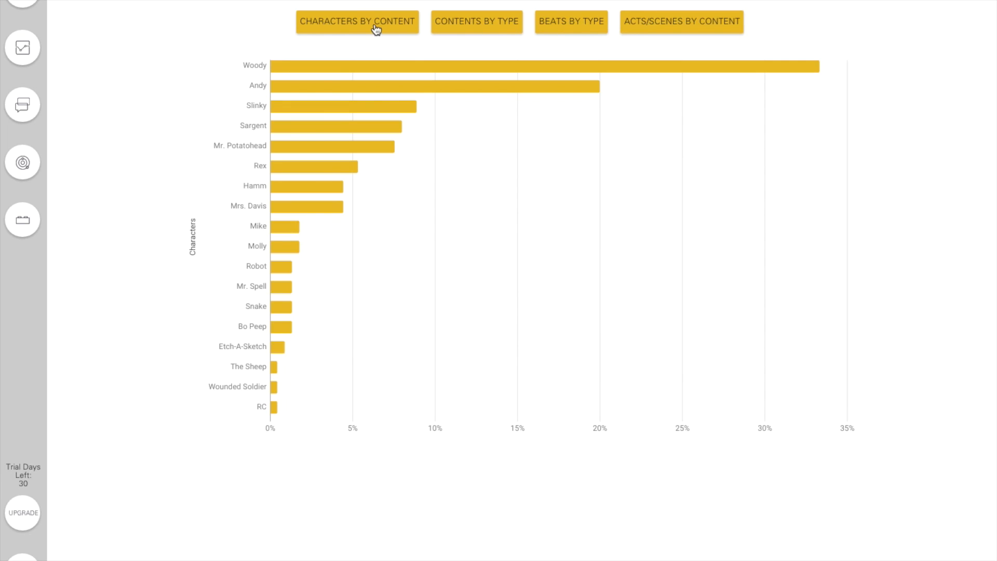
mouse_move(379, 66)
mouse_move(379, 88)
mouse_move(378, 108)
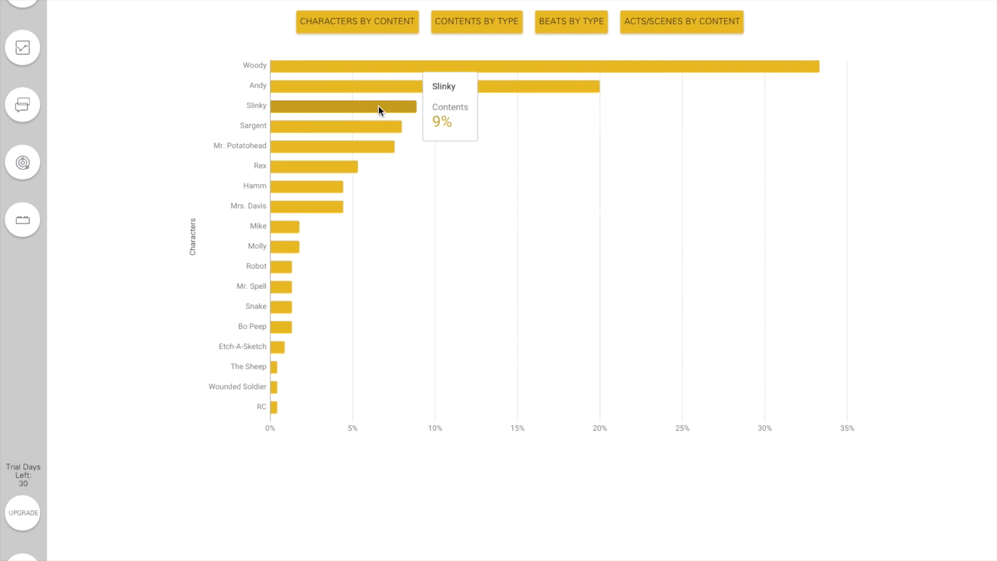
mouse_move(377, 126)
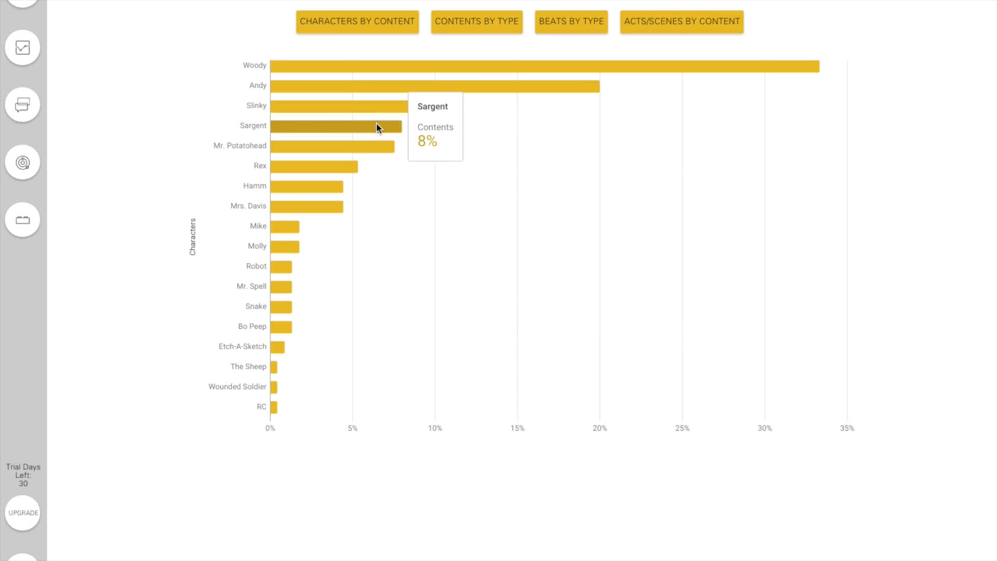
mouse_move(421, 64)
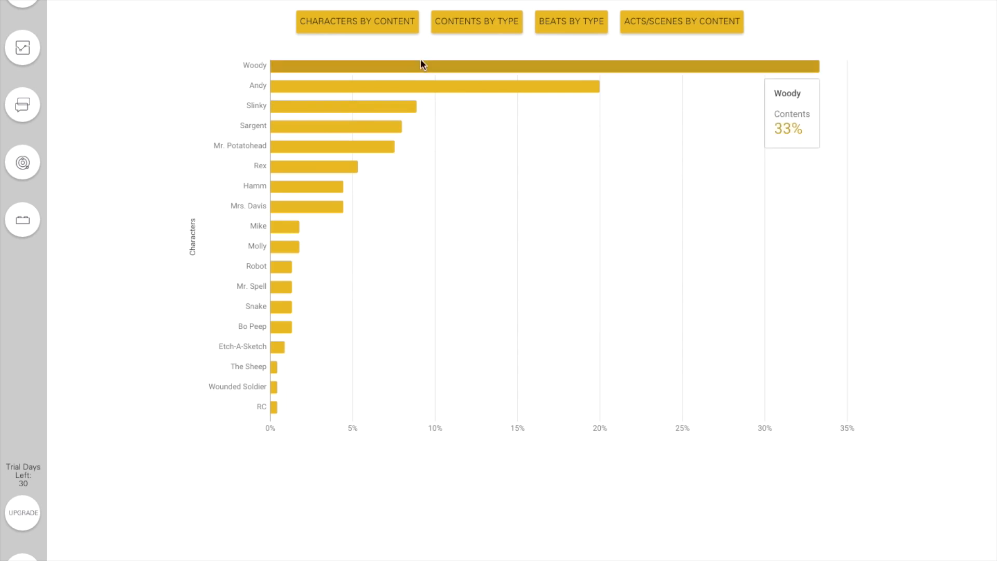
- View the contents-by-type chart and the acts/scenes-by-content chart, examining each scene's share within Act 1
click(459, 29)
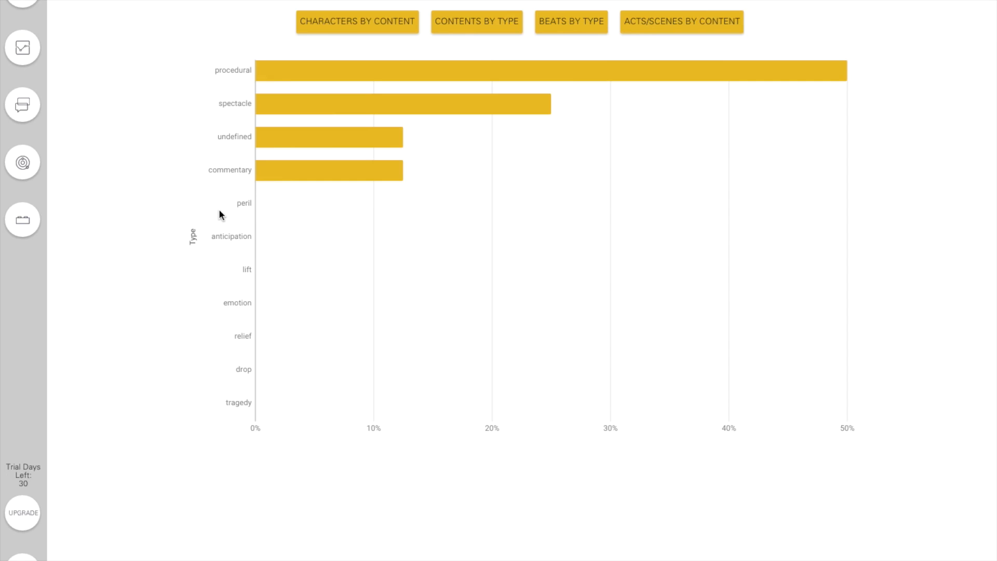
click(664, 30)
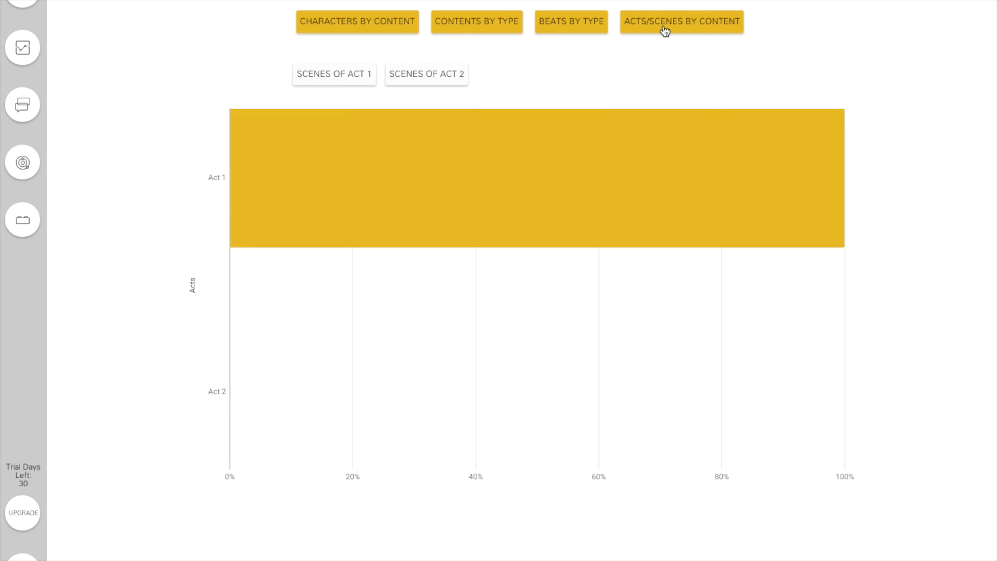
click(323, 84)
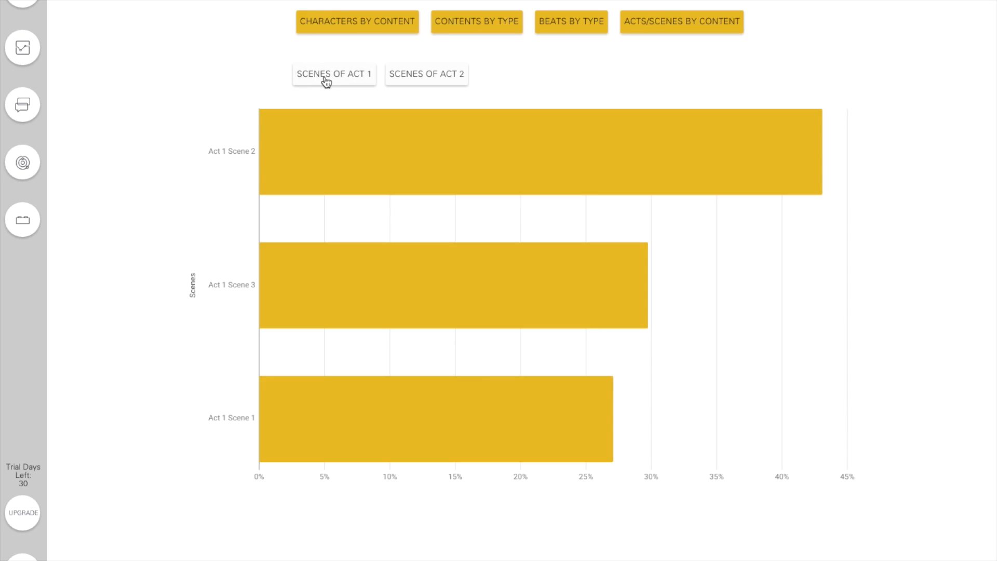
mouse_move(326, 153)
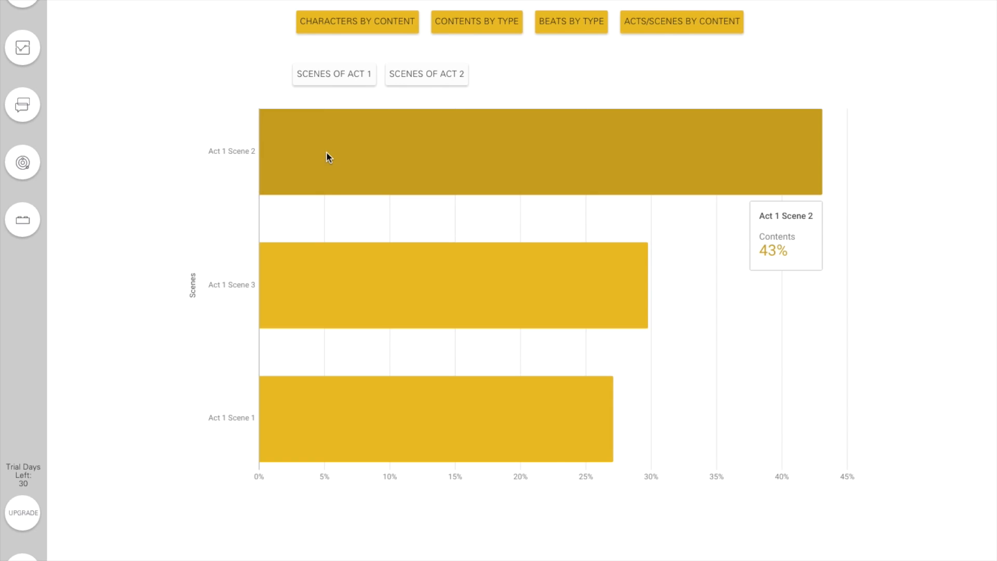
mouse_move(334, 267)
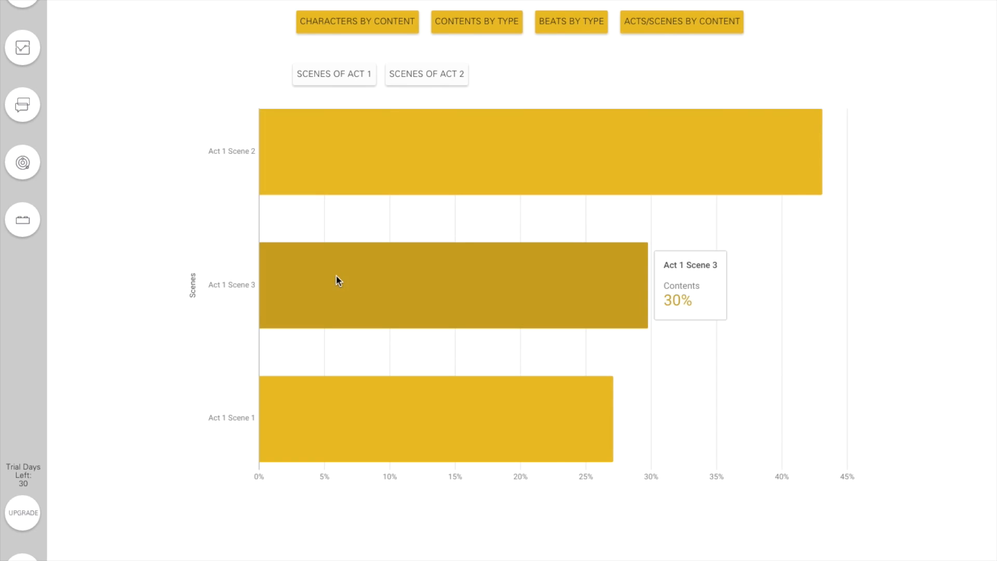
mouse_move(360, 410)
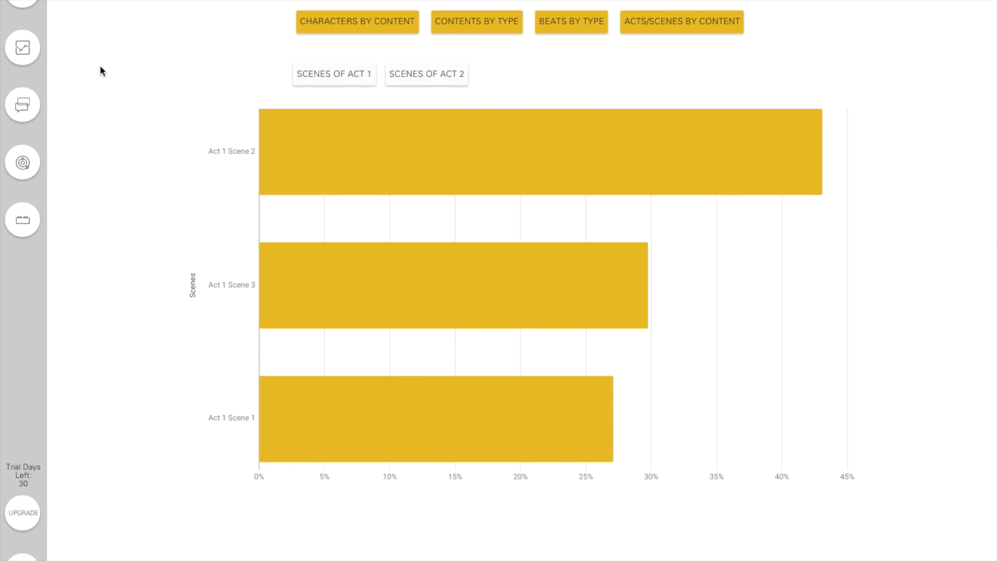
- Return to the Slate project list and export the "EXAMPLE: Toy Story Seq. 1" project
click(22, 3)
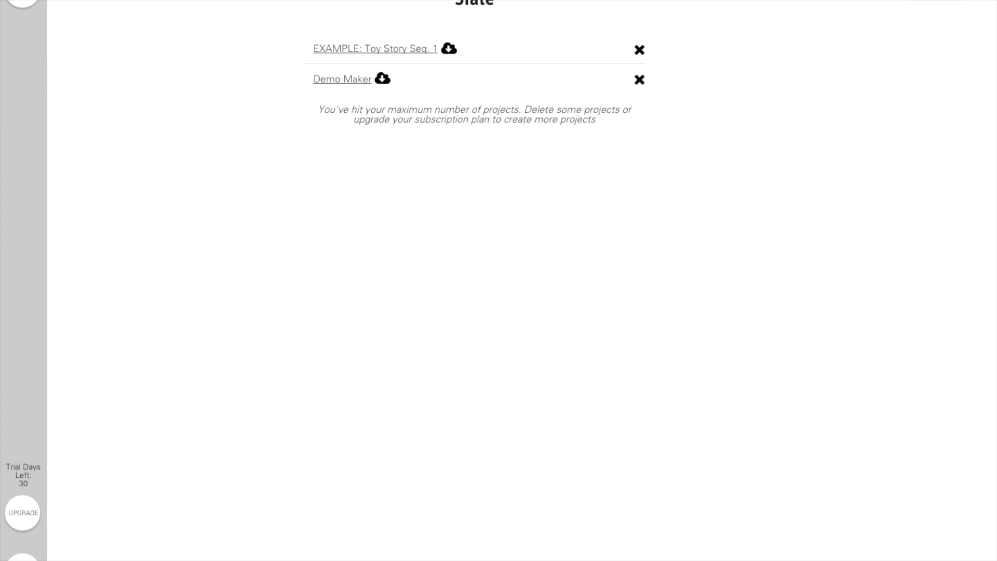
click(449, 48)
click(591, 337)
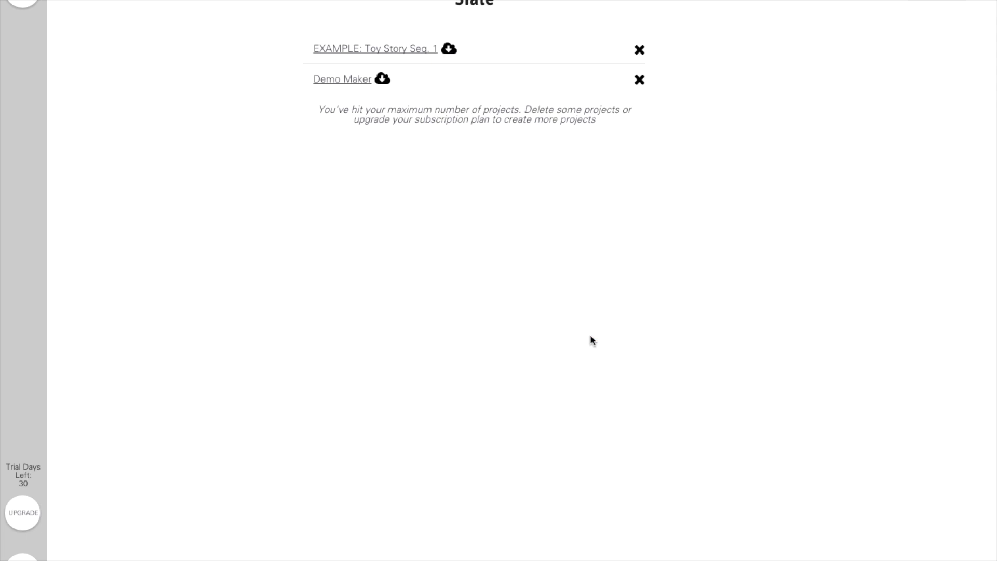